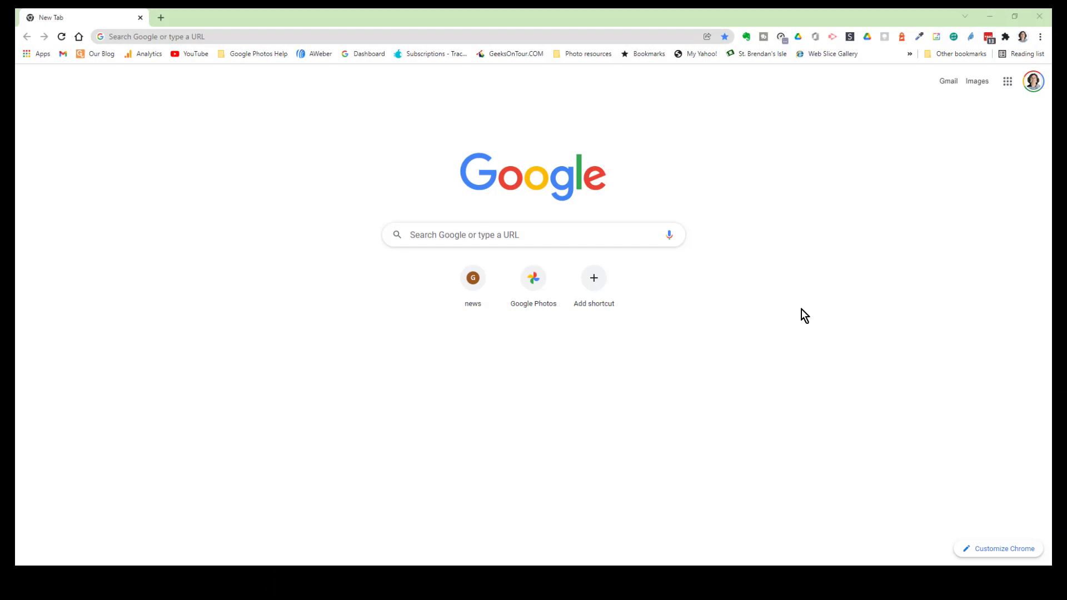
# Launch Google Photos from the apps panel and go to its Explore page
pyautogui.click(1010, 83)
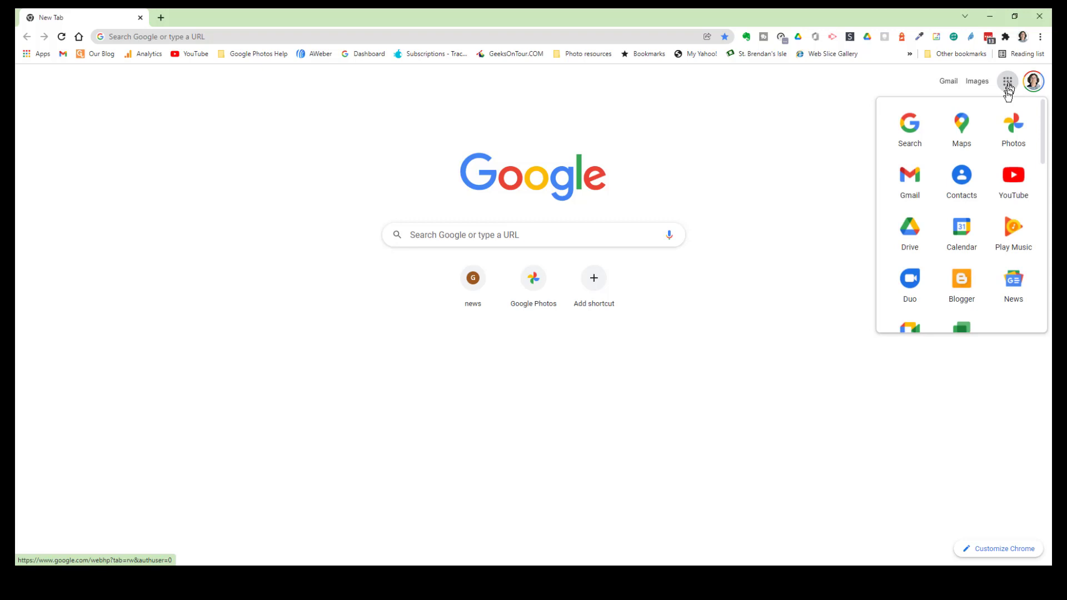
pyautogui.click(1010, 130)
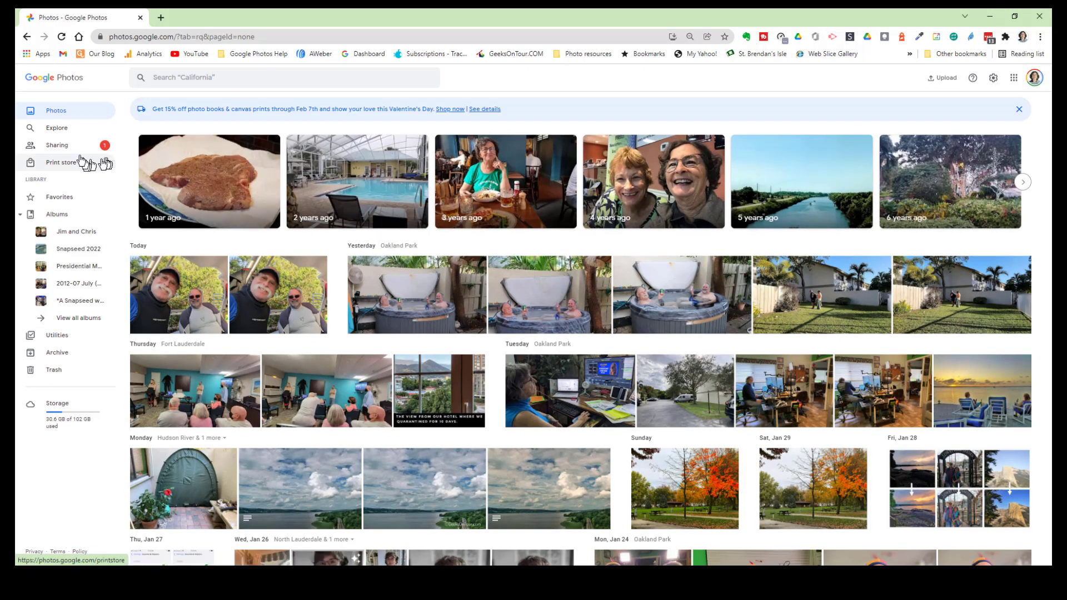
pyautogui.click(35, 130)
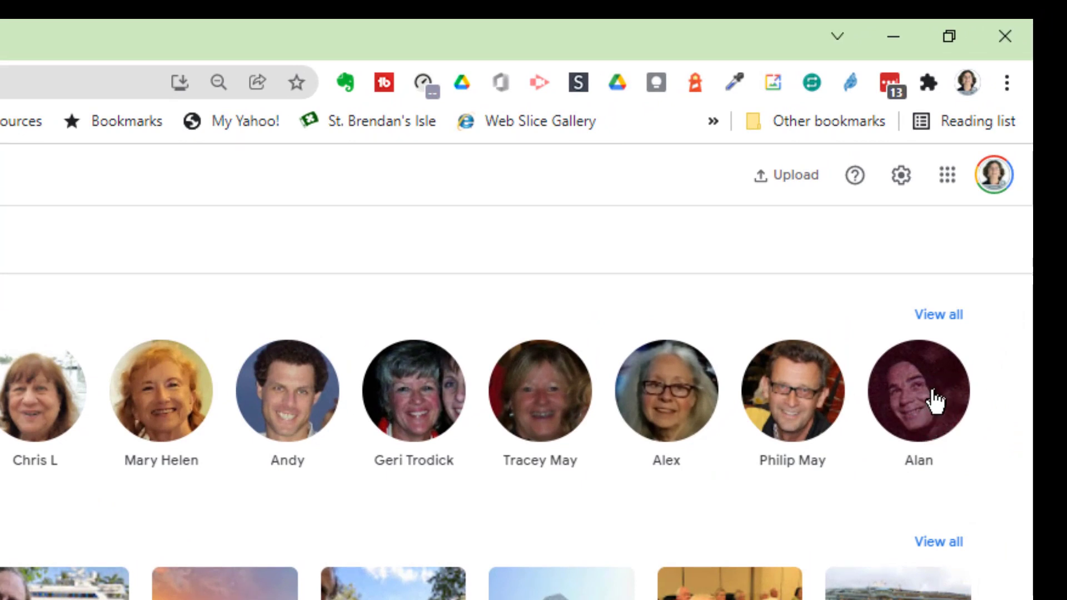
# Open the recognised person's photos as a new album titled 'Chris' photos of Alan'
pyautogui.click(922, 405)
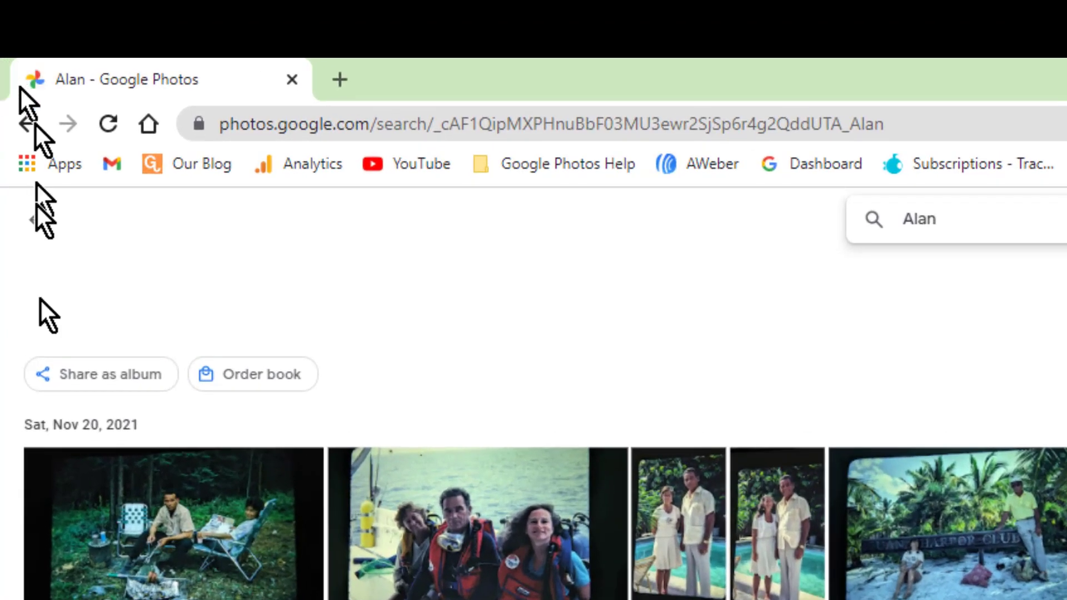
pyautogui.click(111, 375)
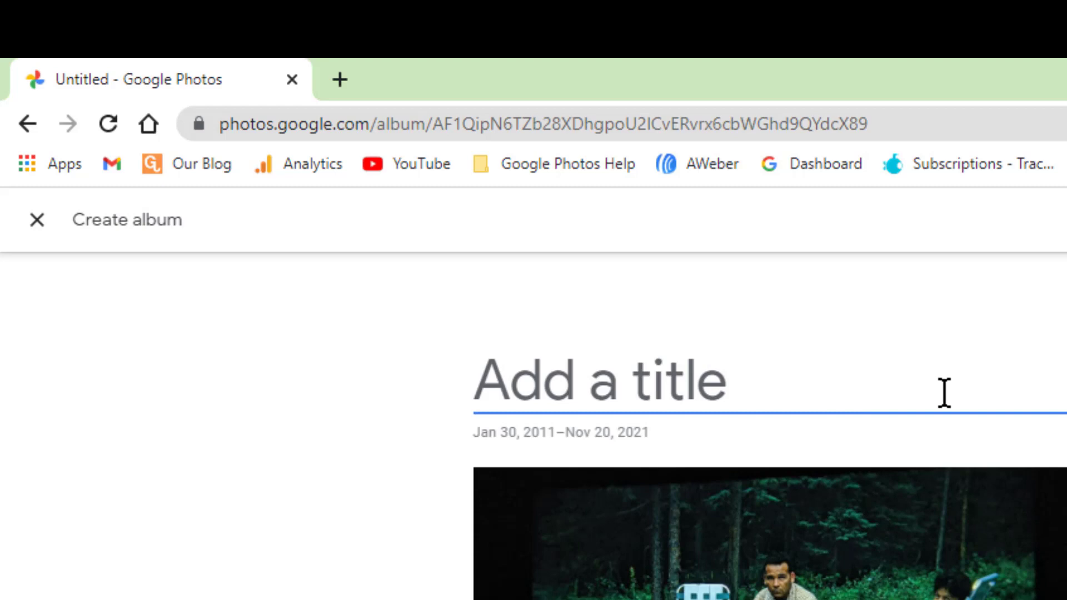
pyautogui.write("Chris' photos of Alan")
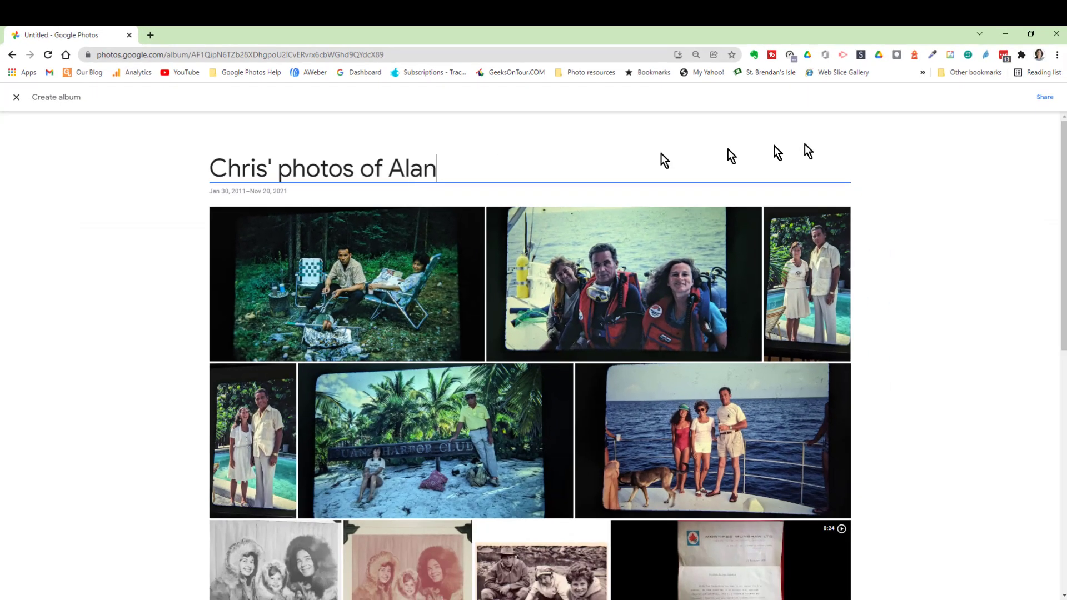
# Share the album with one suggested contact, accepting that new photos get added automatically
pyautogui.click(1045, 98)
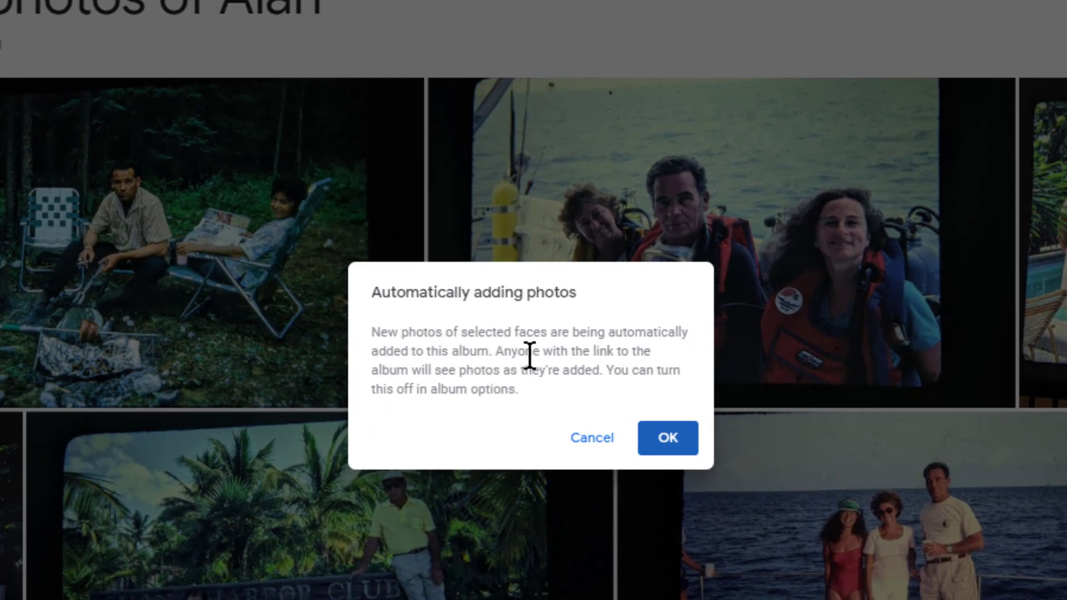
pyautogui.click(664, 453)
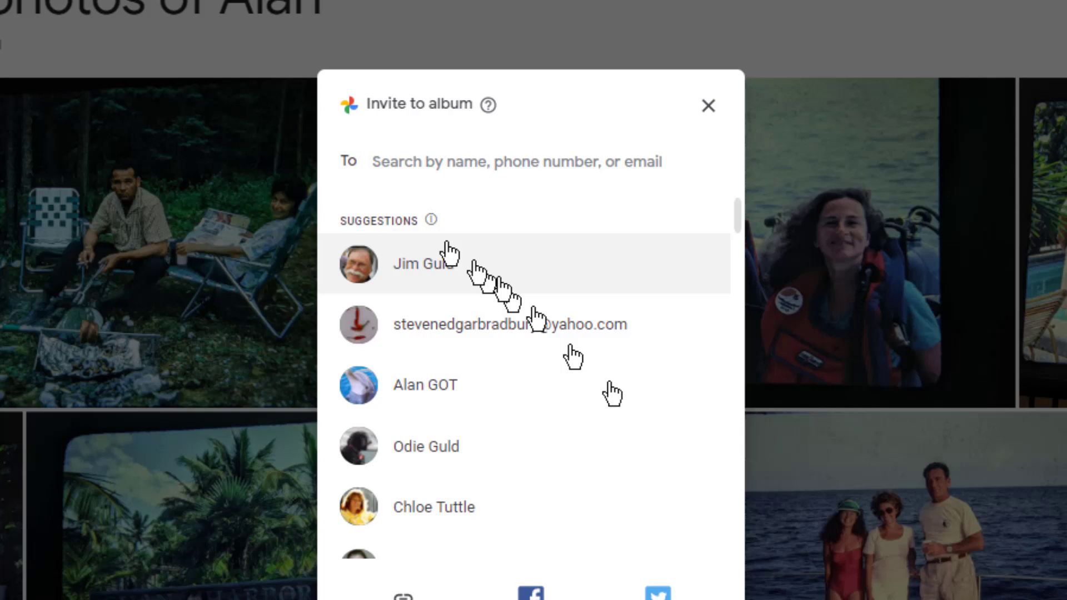
pyautogui.moveTo(436, 222)
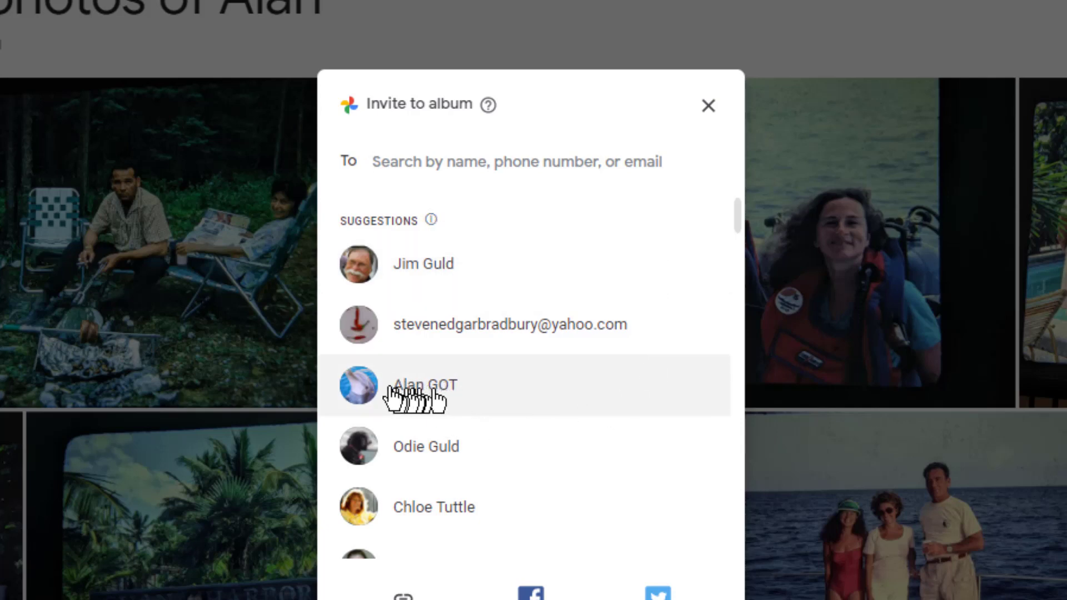
pyautogui.scroll(-4, 396, 354)
pyautogui.scroll(-6, 396, 354)
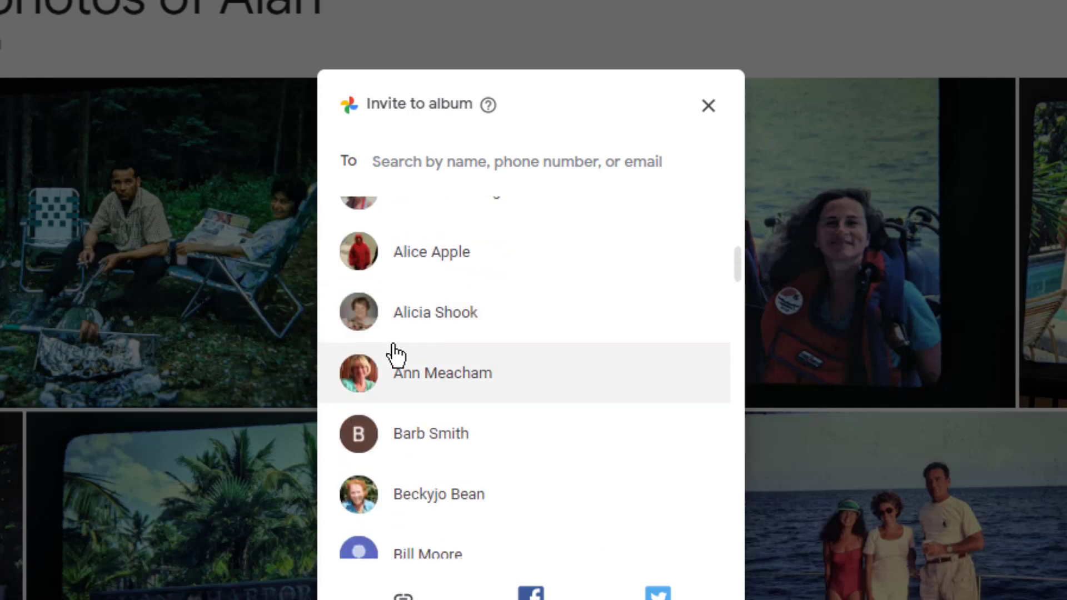
pyautogui.scroll(10, 395, 354)
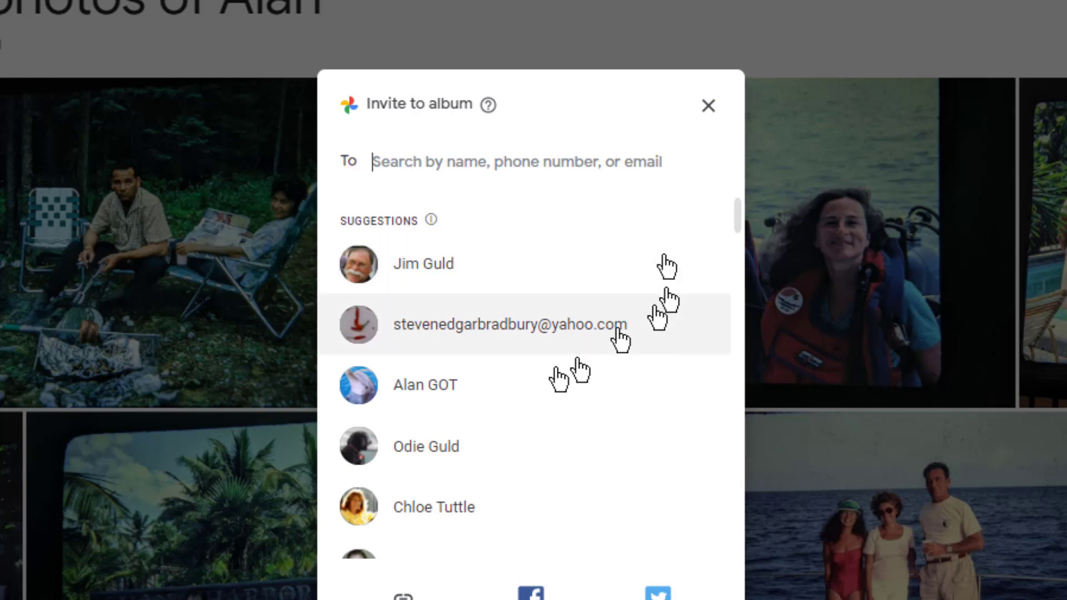
pyautogui.click(360, 385)
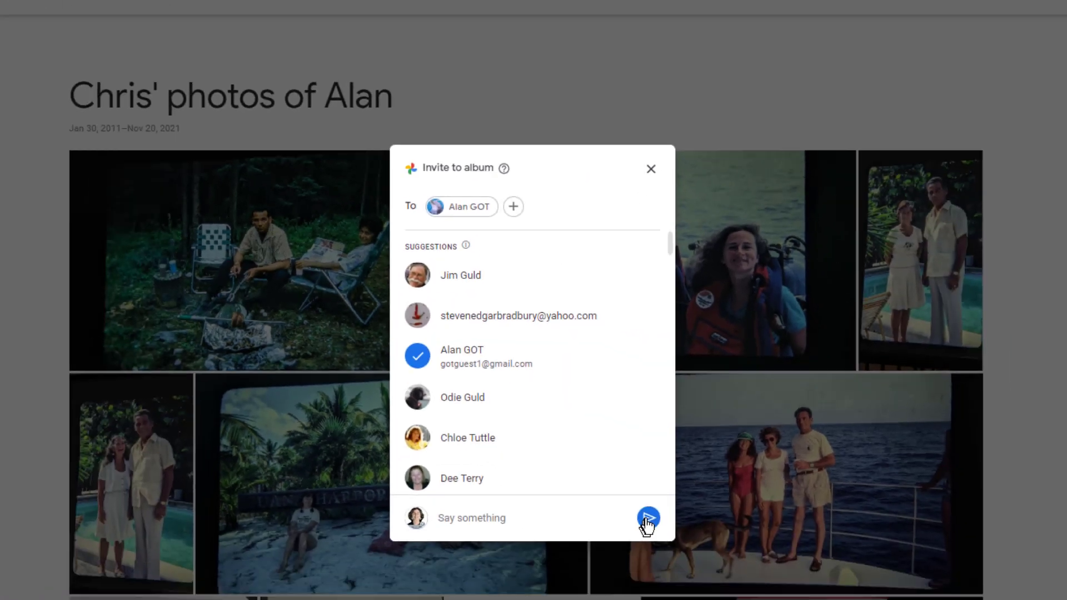
# Send the album invitation, then remove the pink fur-hood photo from the album
pyautogui.click(698, 599)
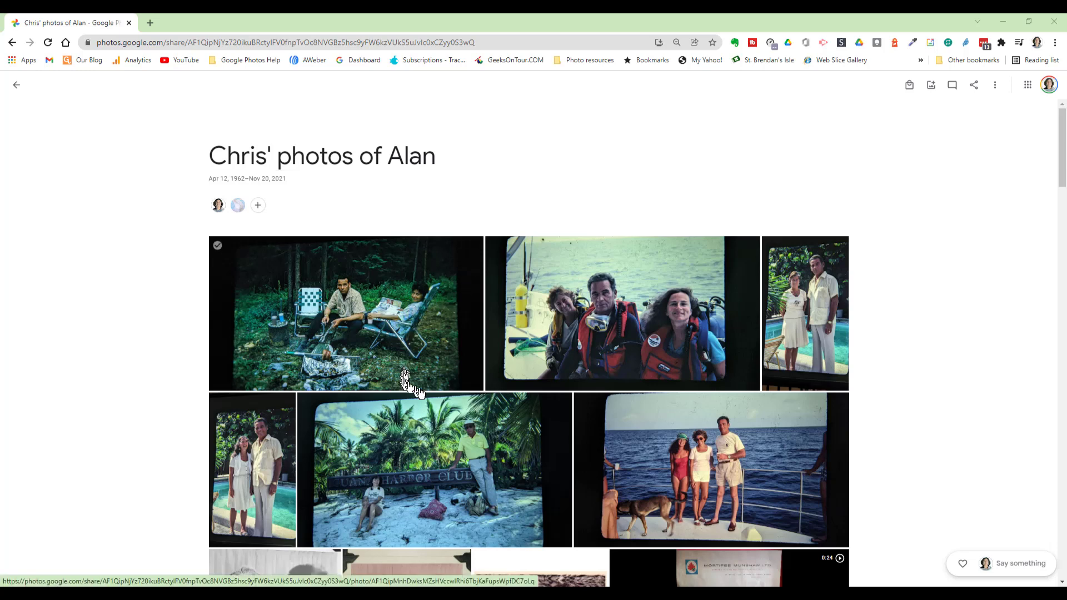
pyautogui.scroll(-2, 470, 397)
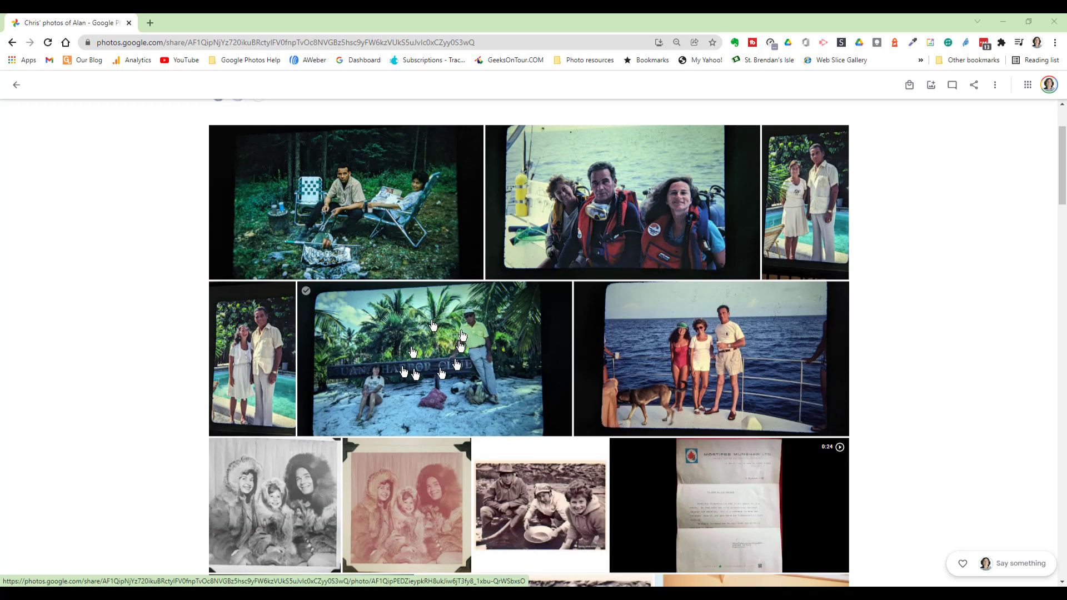
pyautogui.click(398, 518)
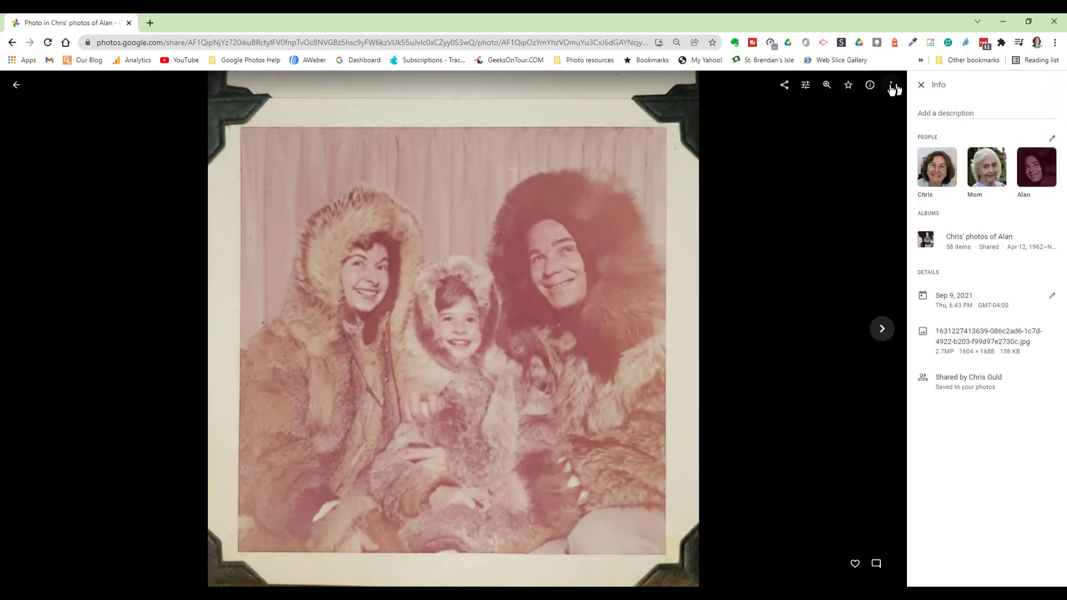
pyautogui.click(892, 87)
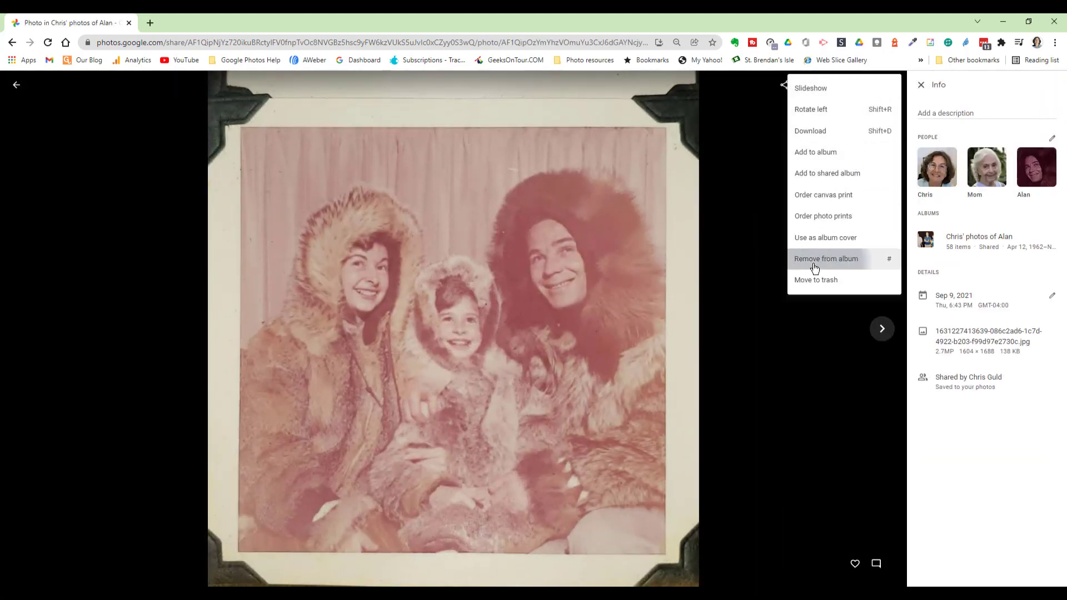
pyautogui.click(815, 269)
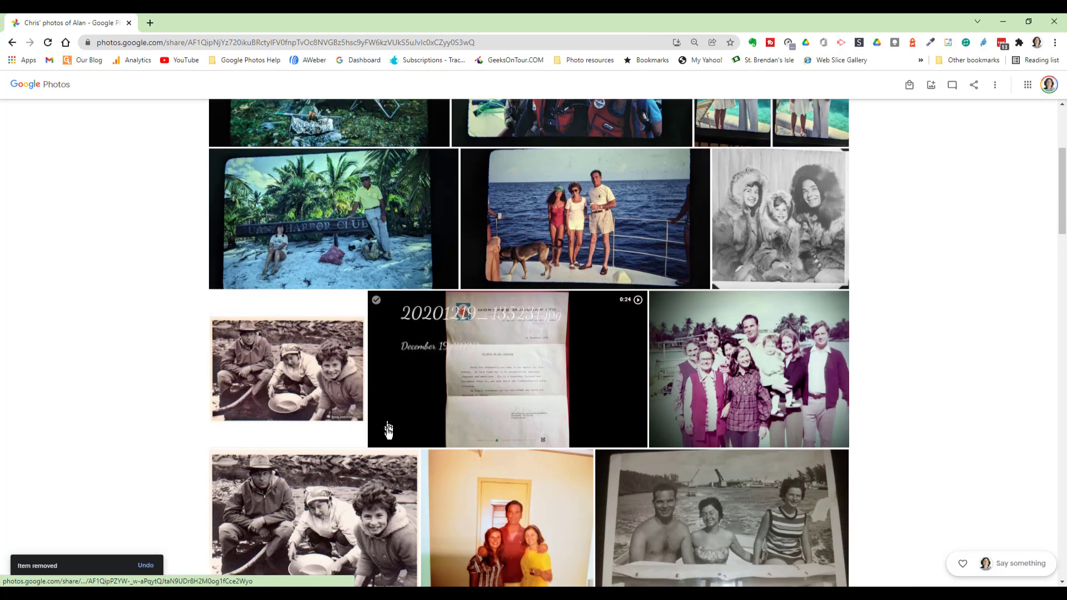
# Select the letter video plus the duplicate Xmas 1972, dog and pink photos
pyautogui.scroll(-2, 389, 431)
pyautogui.click(401, 289)
pyautogui.click(13, 84)
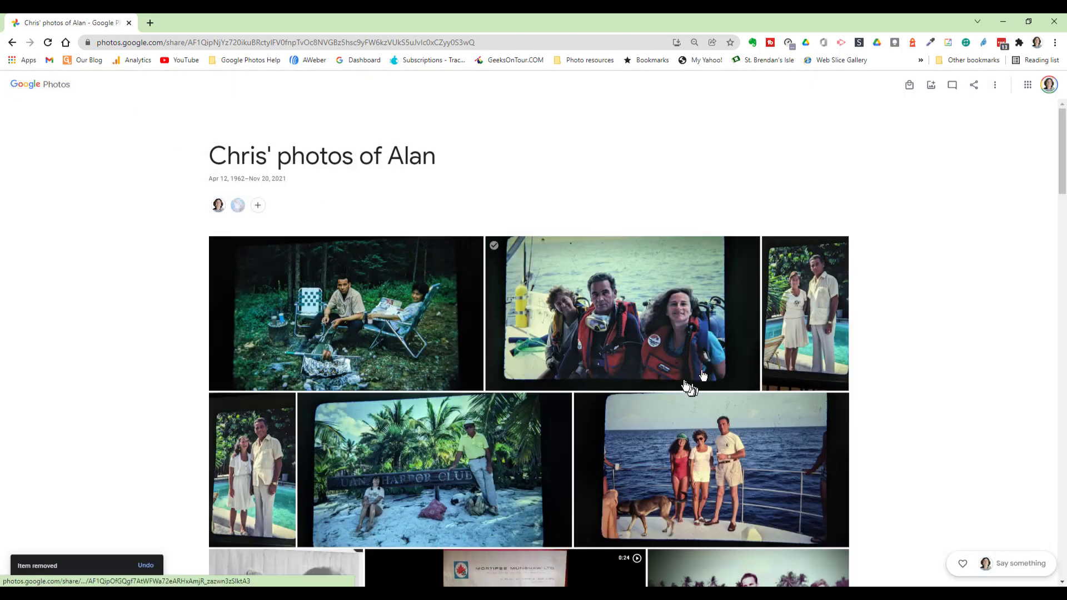
pyautogui.scroll(-6, 479, 288)
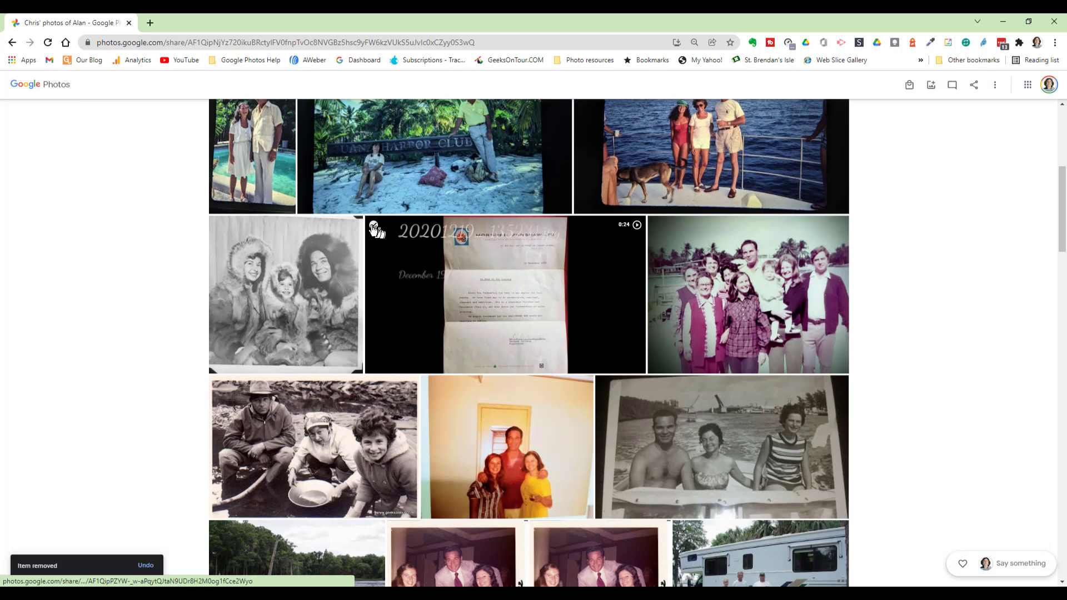
pyautogui.click(373, 225)
pyautogui.scroll(-3, 537, 362)
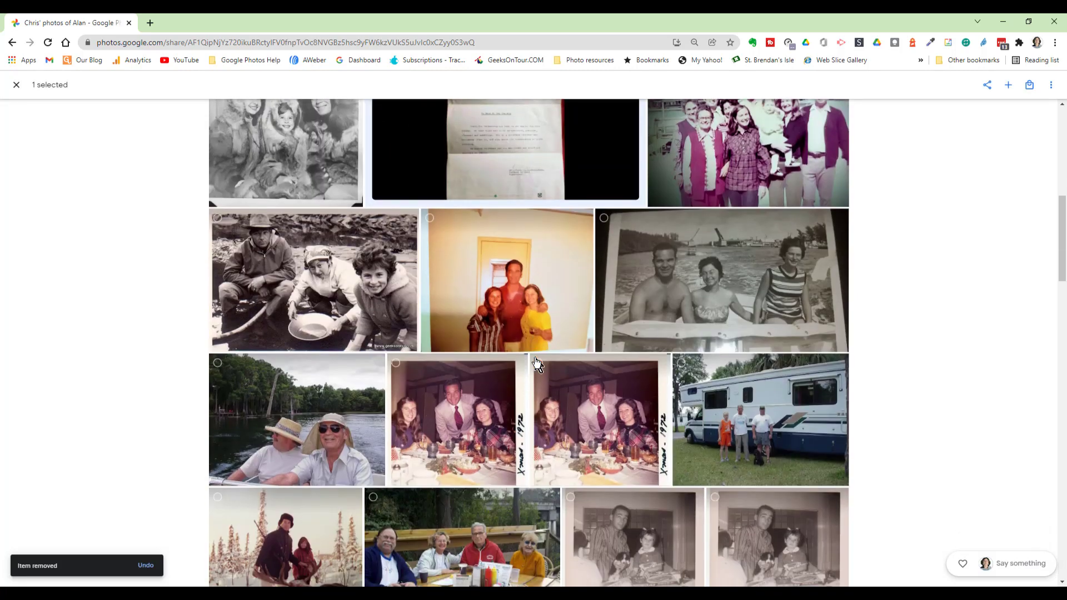
pyautogui.click(538, 364)
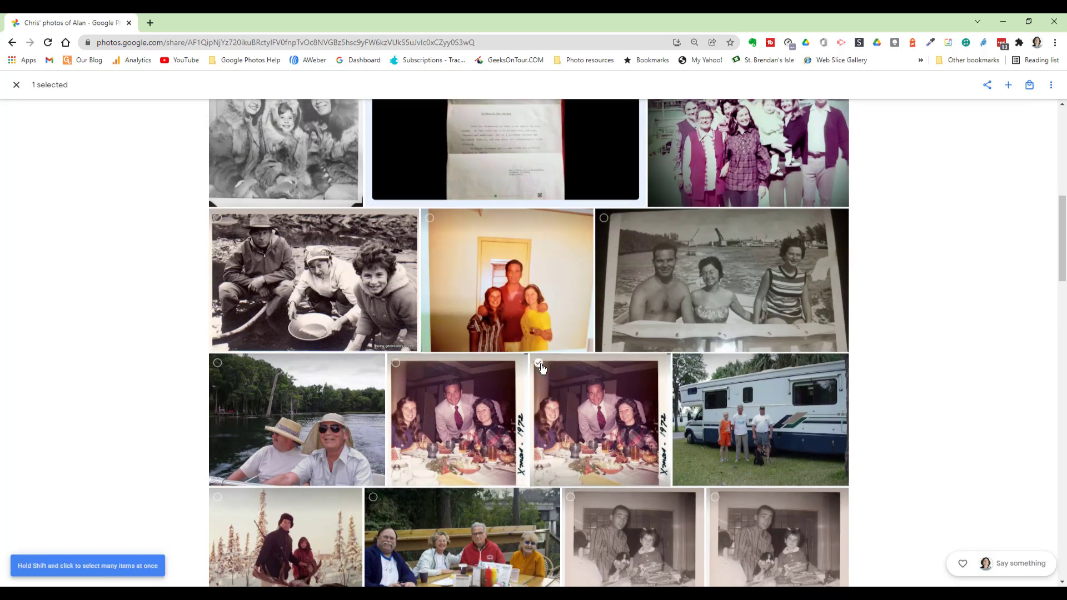
pyautogui.scroll(-2, 572, 406)
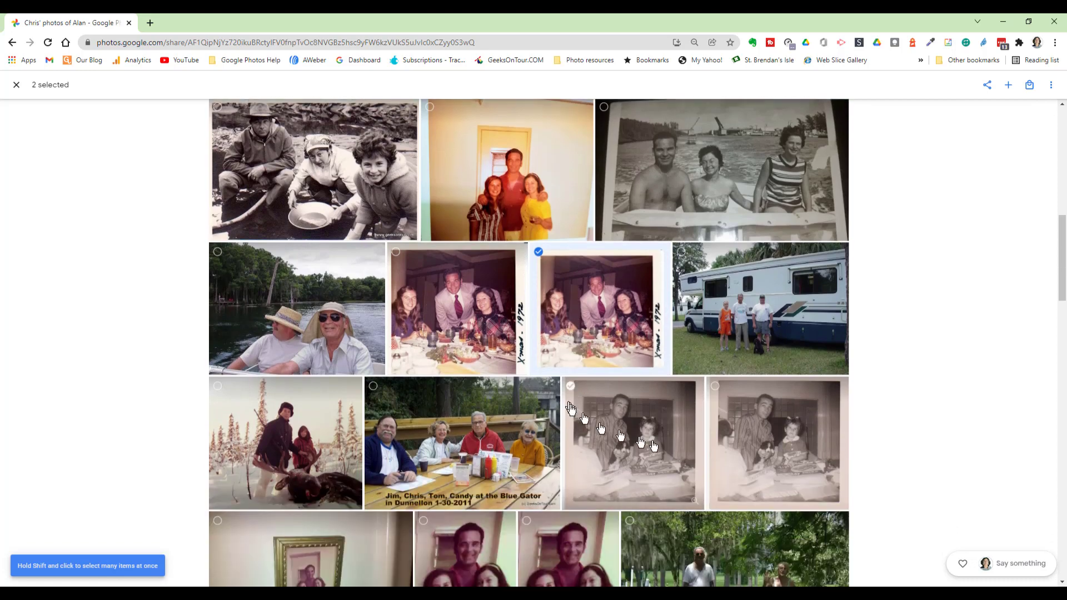
pyautogui.click(717, 389)
pyautogui.scroll(-2, 716, 389)
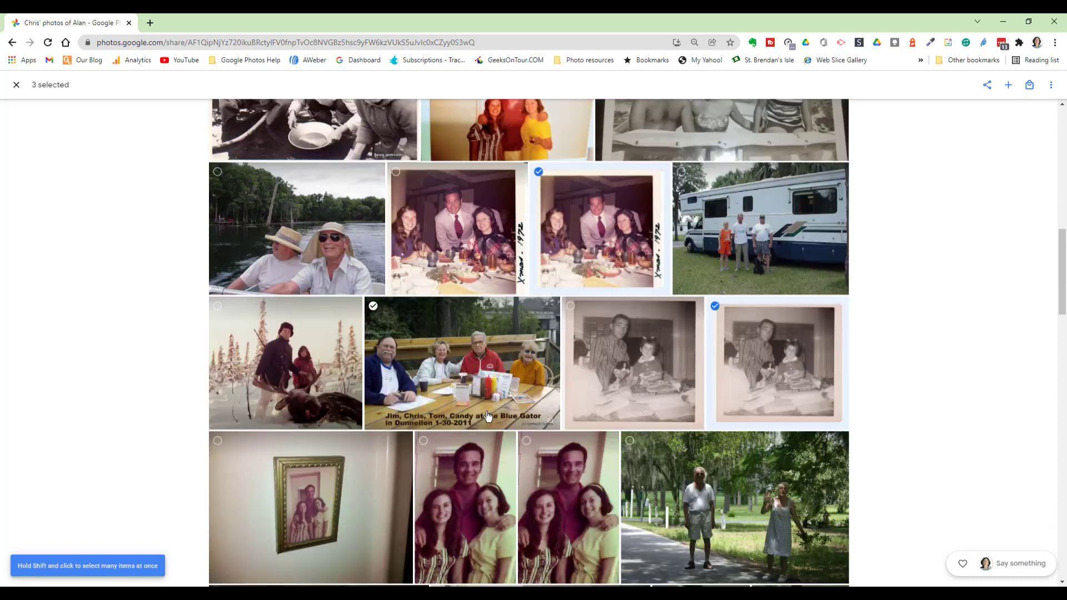
pyautogui.click(526, 412)
pyautogui.scroll(-4, 527, 413)
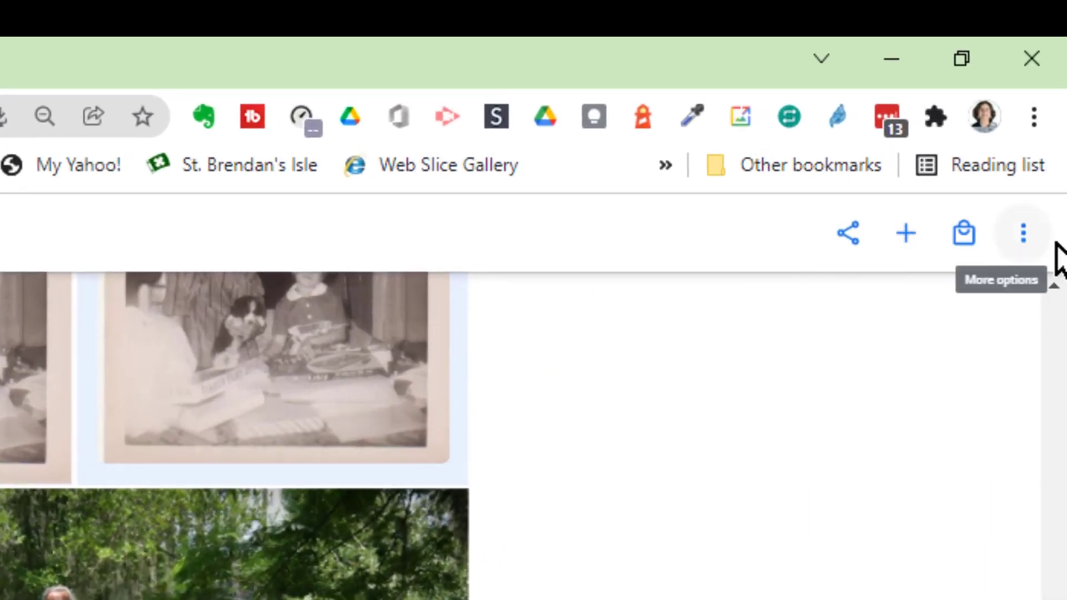
# Remove the selected items from the shared album
pyautogui.click(1025, 236)
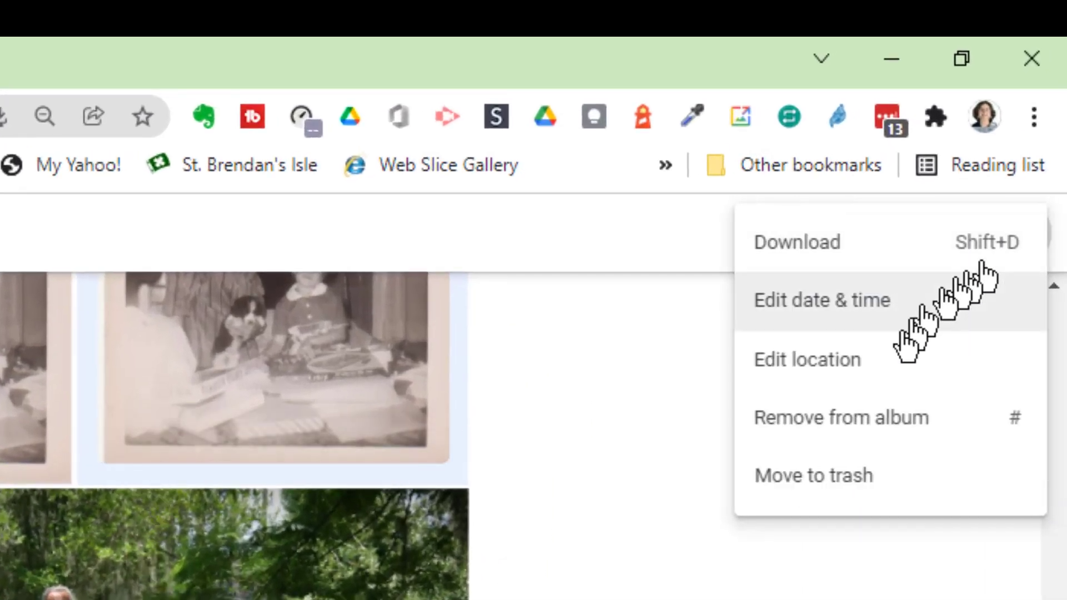
pyautogui.click(867, 417)
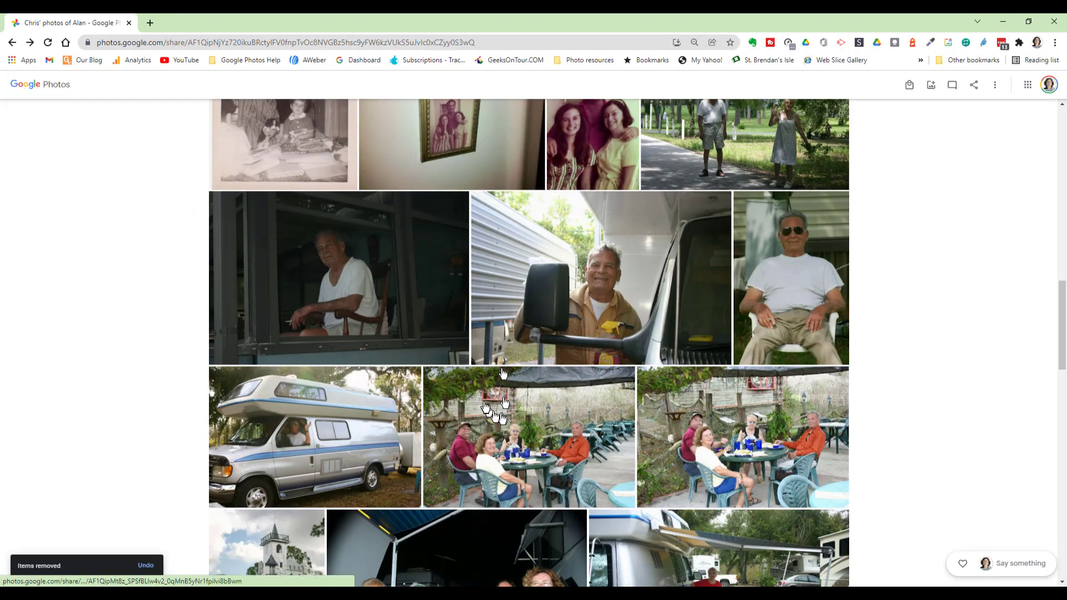
pyautogui.scroll(-2, 288, 336)
# Back in the main library, drag one of today's photos onto the album in the sidebar
pyautogui.click(25, 87)
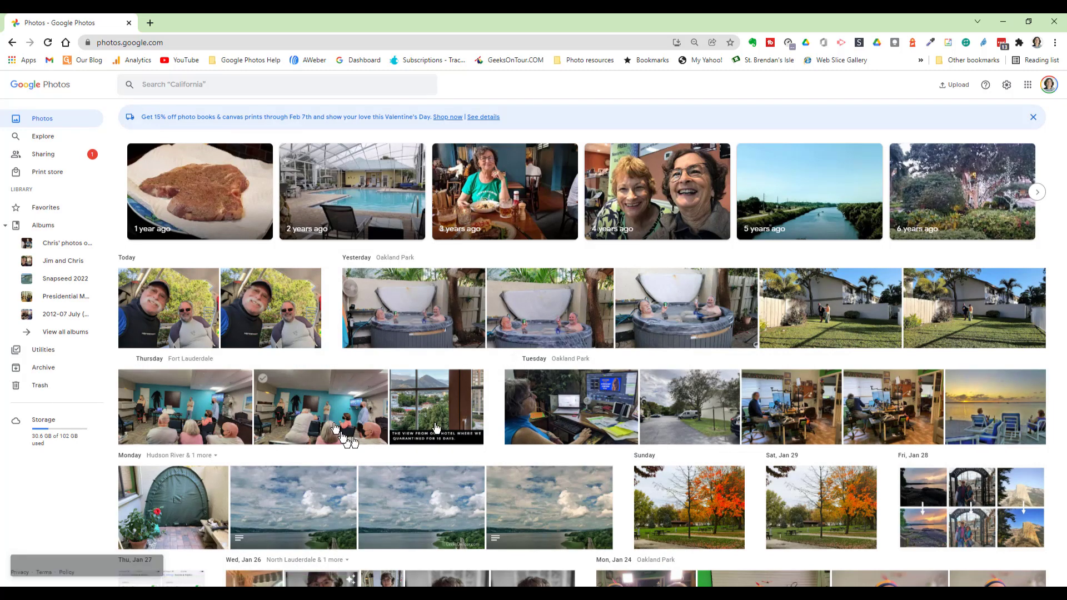
pyautogui.moveTo(269, 333); pyautogui.dragTo(50, 244)
pyautogui.scroll(-2, 760, 439)
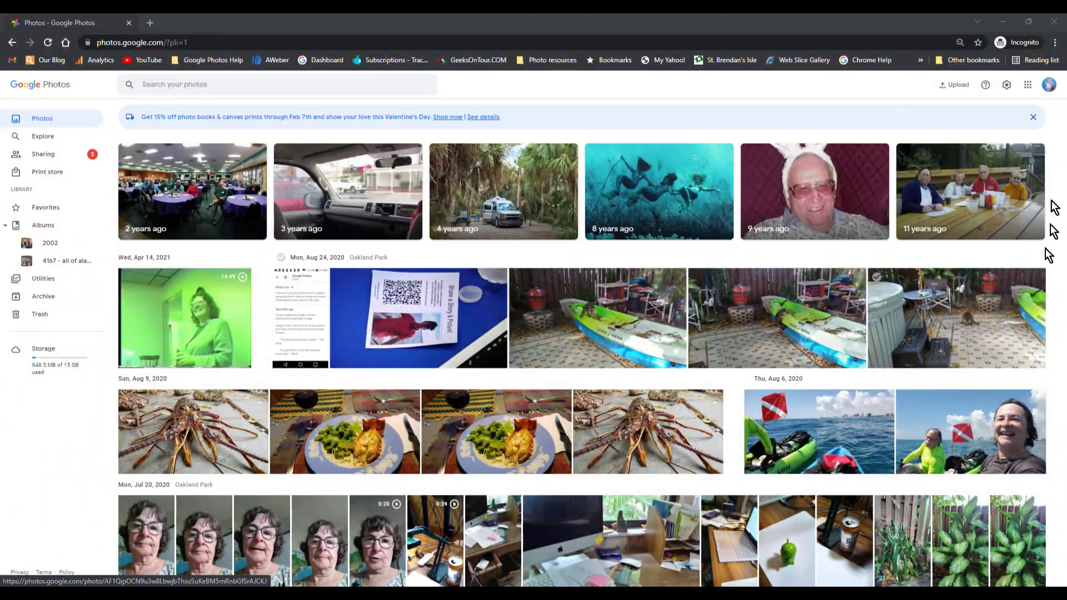
pyautogui.moveTo(1051, 122)
pyautogui.click(1050, 86)
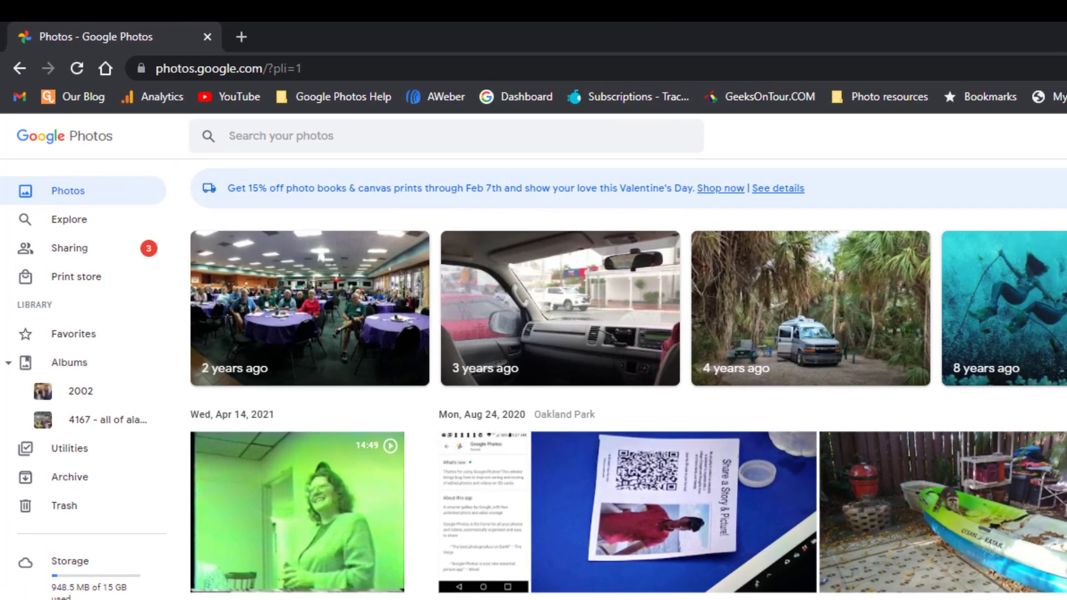
pyautogui.click(69, 255)
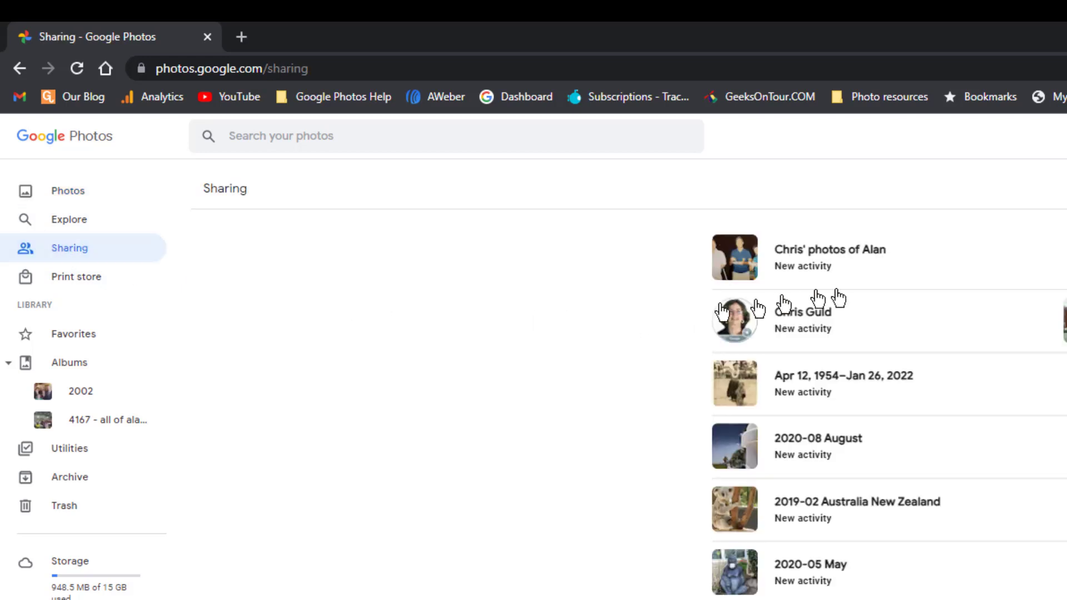
pyautogui.click(855, 262)
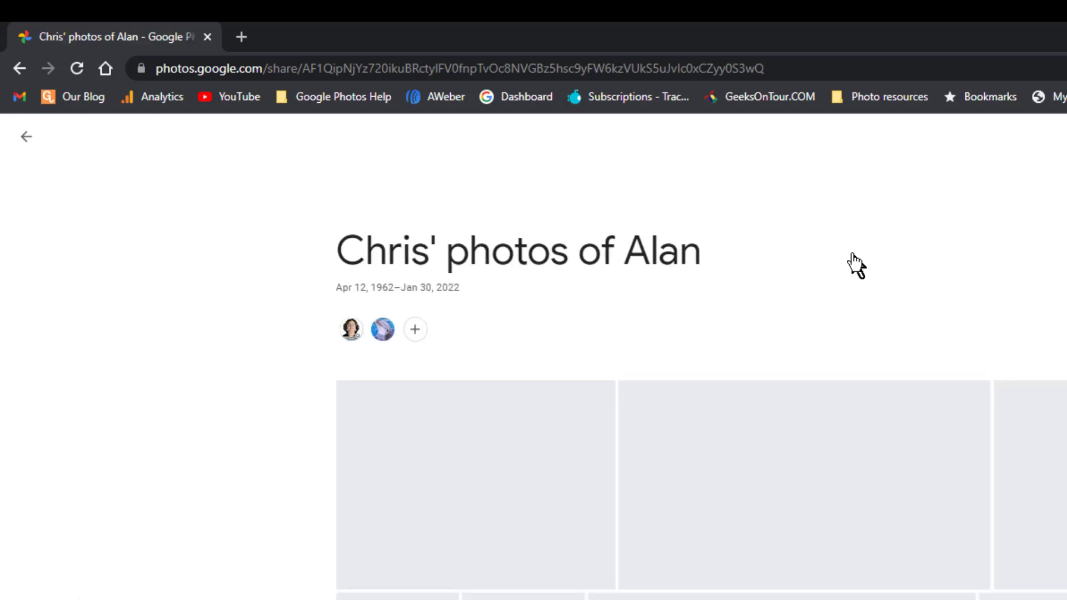
pyautogui.scroll(-20, 527, 365)
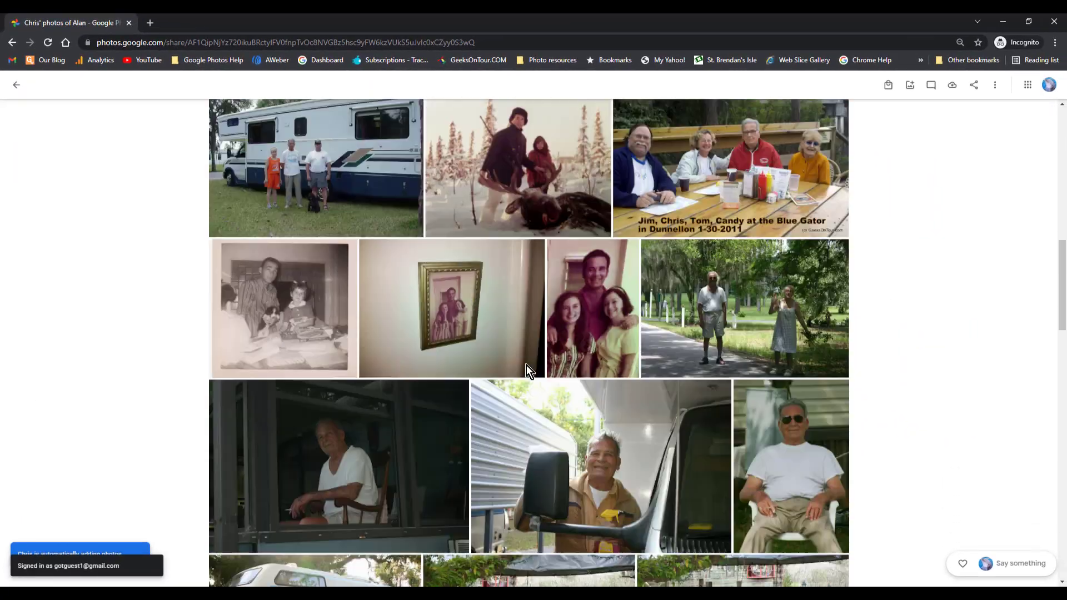
pyautogui.scroll(20, 516, 318)
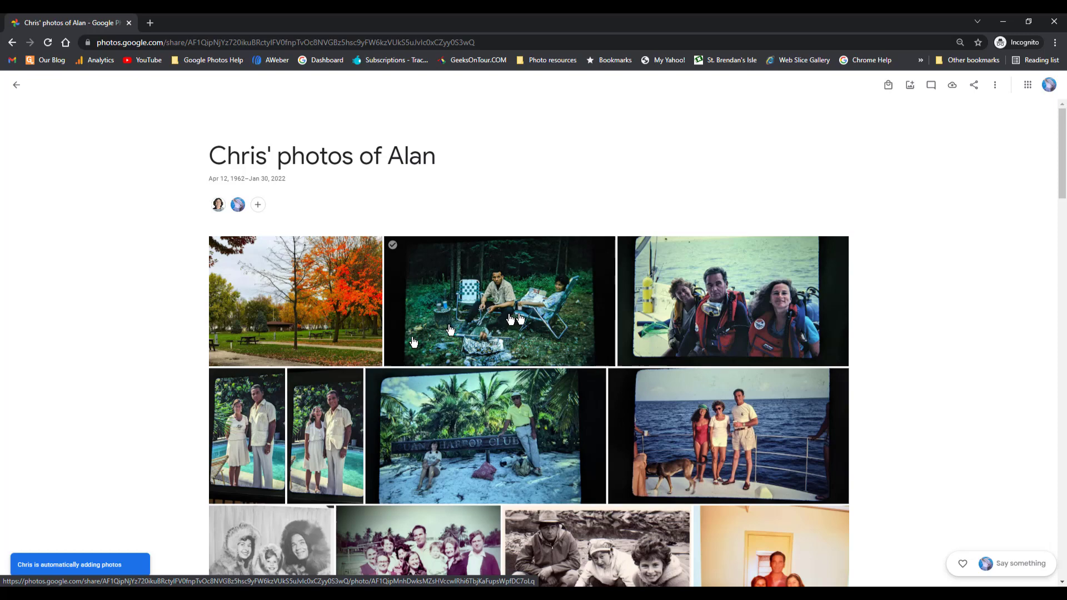
# View the camping photo, then save the shared album's photos to the library
pyautogui.click(504, 313)
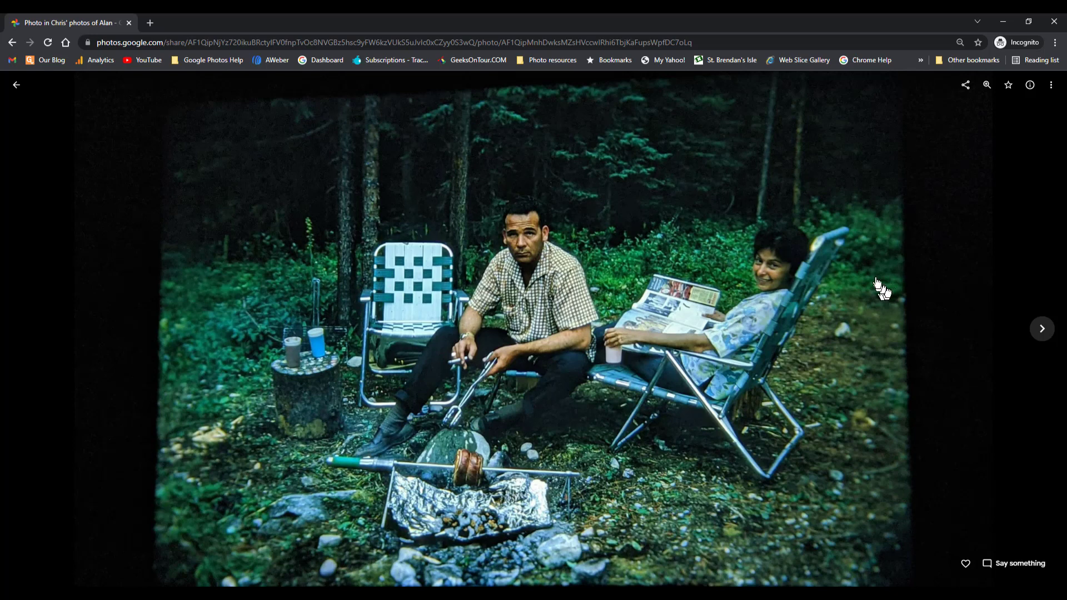
pyautogui.click(16, 85)
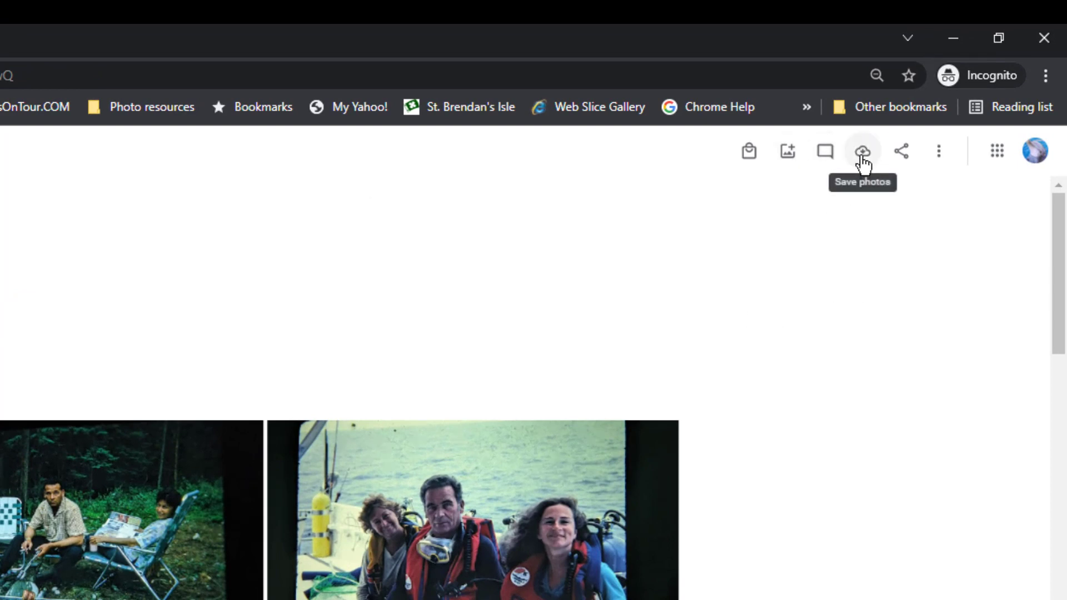
pyautogui.click(863, 161)
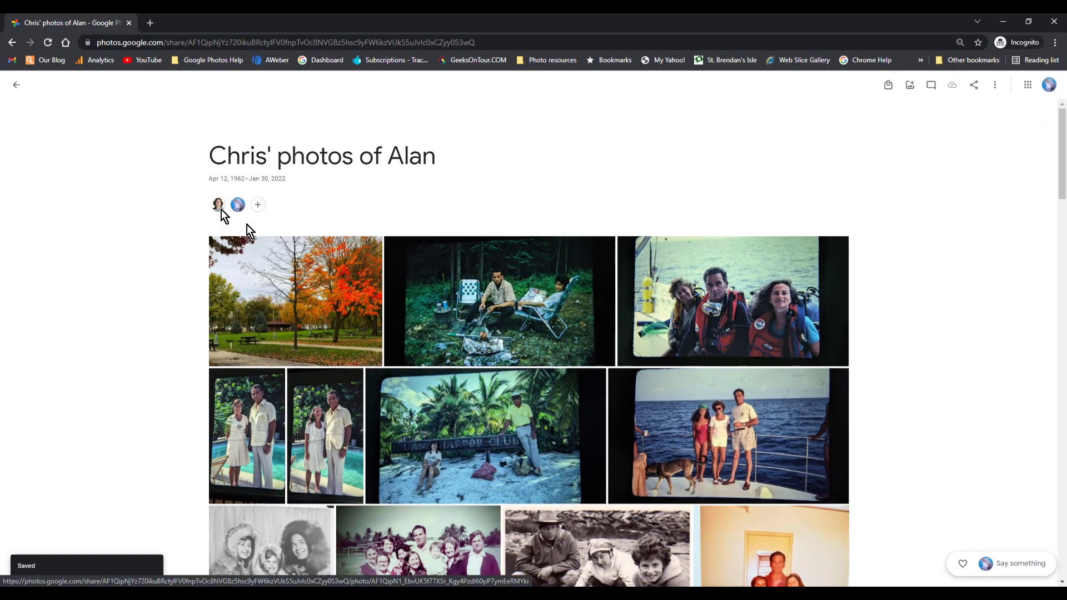
# Return to Sharing, then browse the Photos library timeline down and back to the top
pyautogui.click(17, 89)
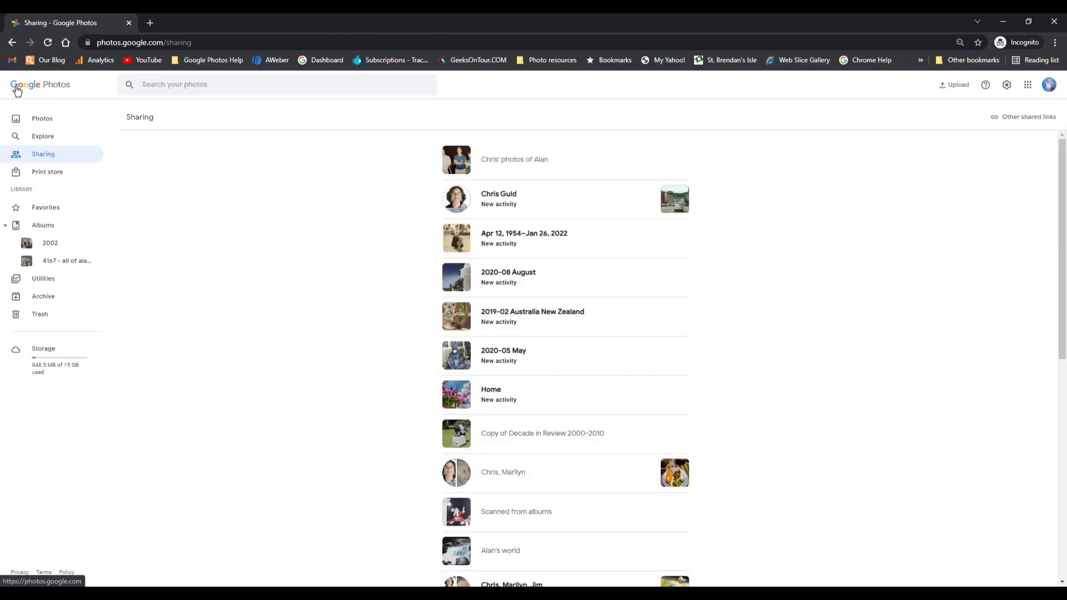
pyautogui.click(37, 123)
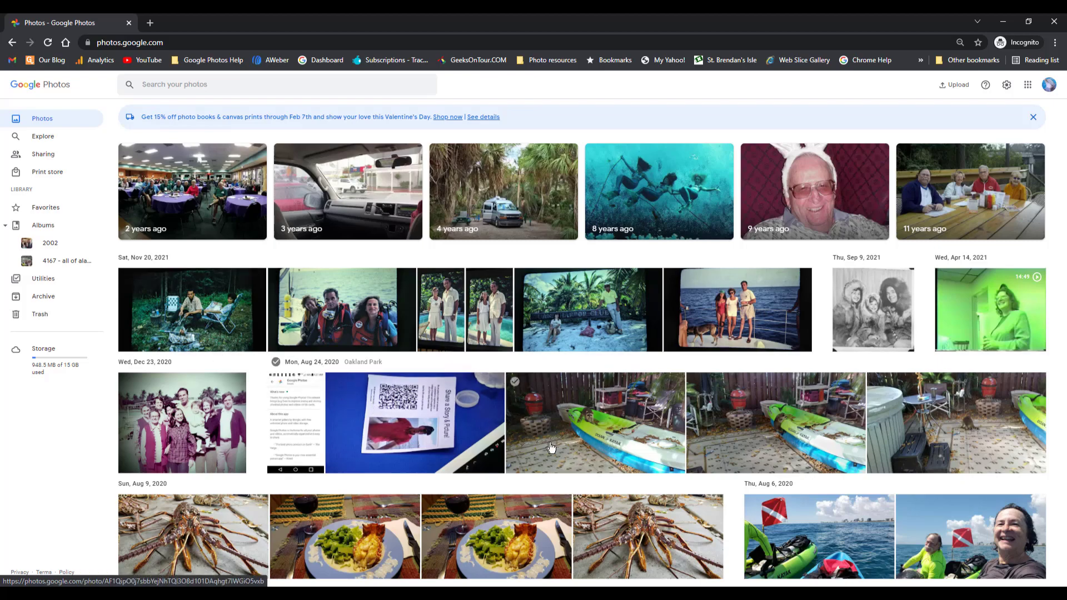
pyautogui.scroll(-3, 549, 445)
pyautogui.scroll(-3, 549, 446)
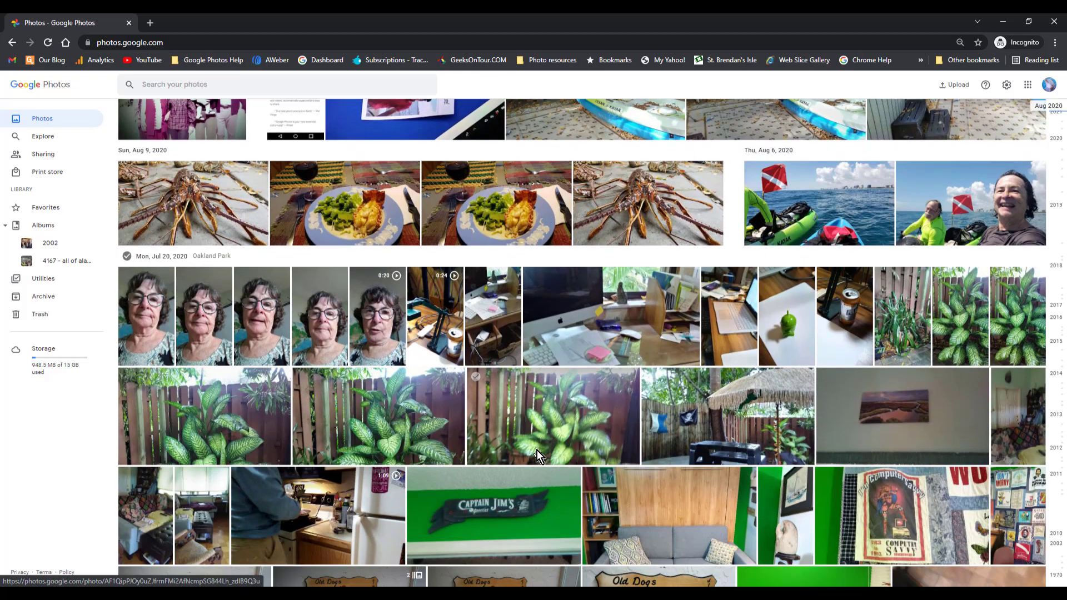
pyautogui.scroll(6, 537, 450)
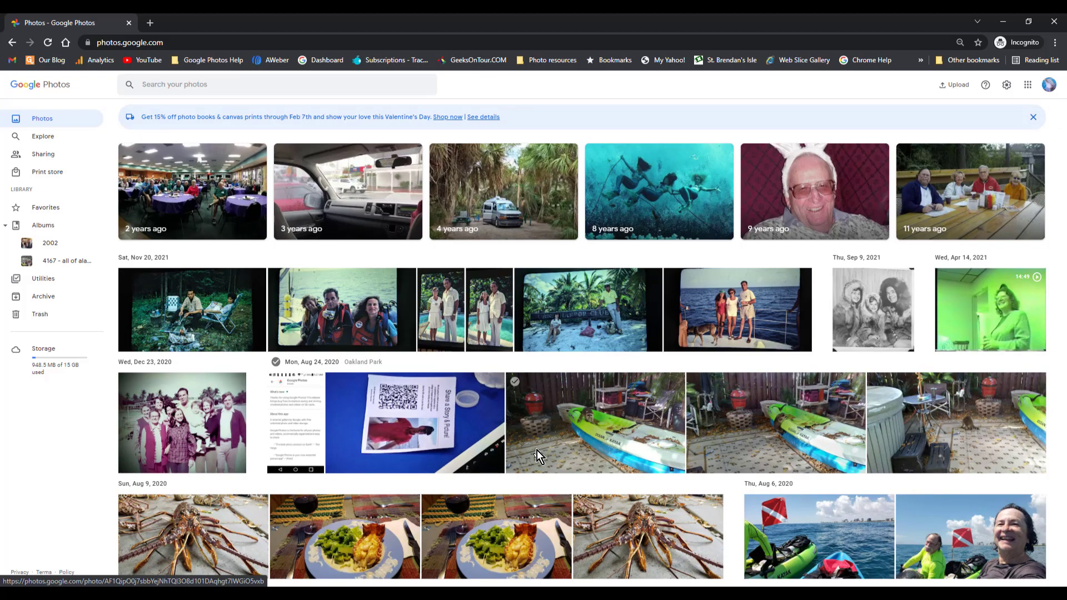
pyautogui.scroll(-1, 382, 391)
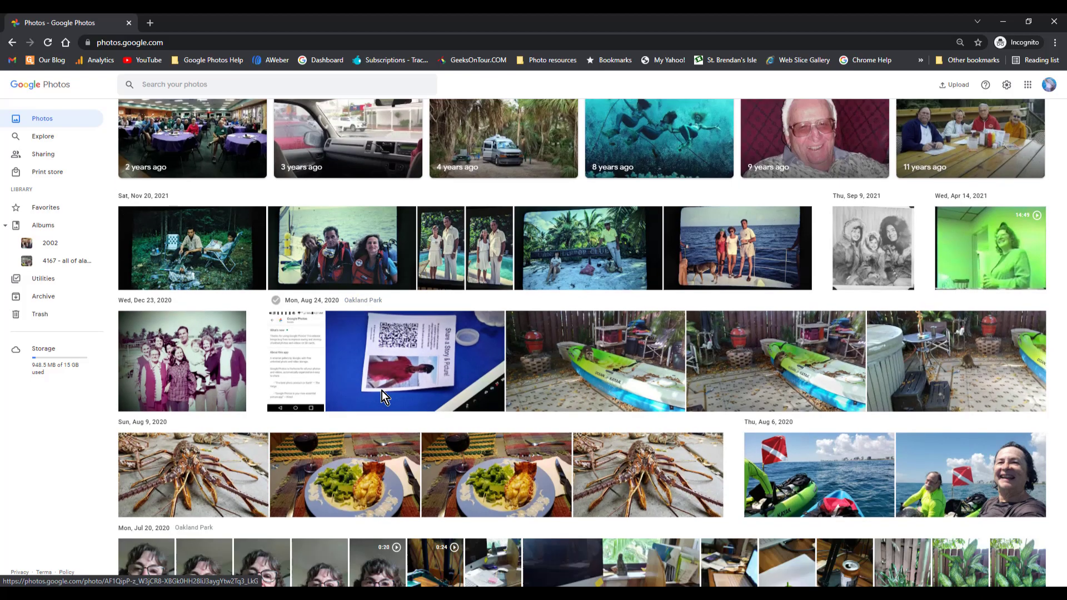
pyautogui.scroll(-10, 382, 392)
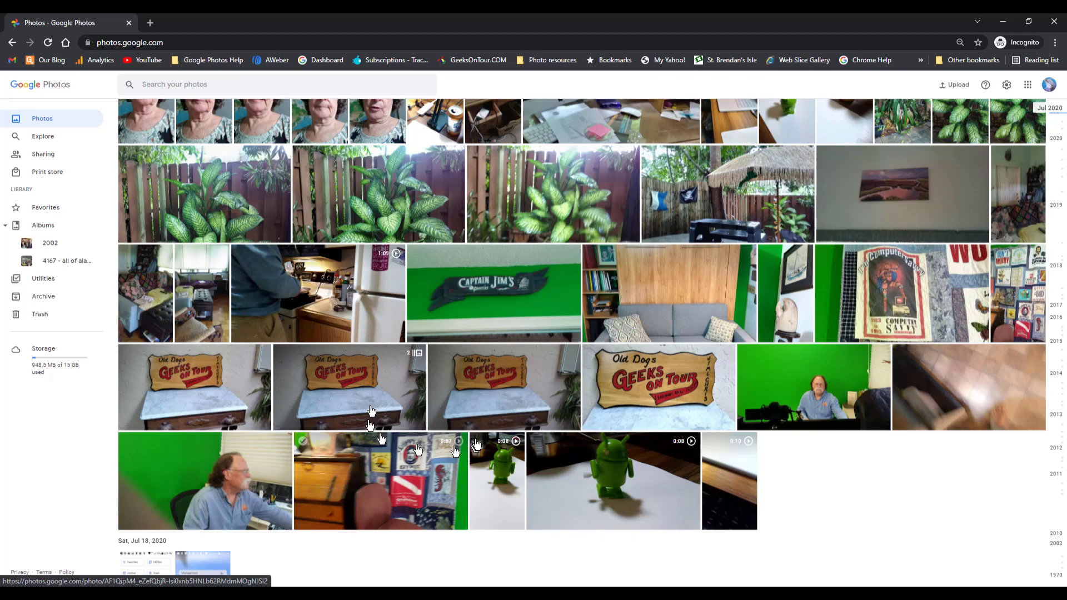
pyautogui.scroll(-5, 477, 442)
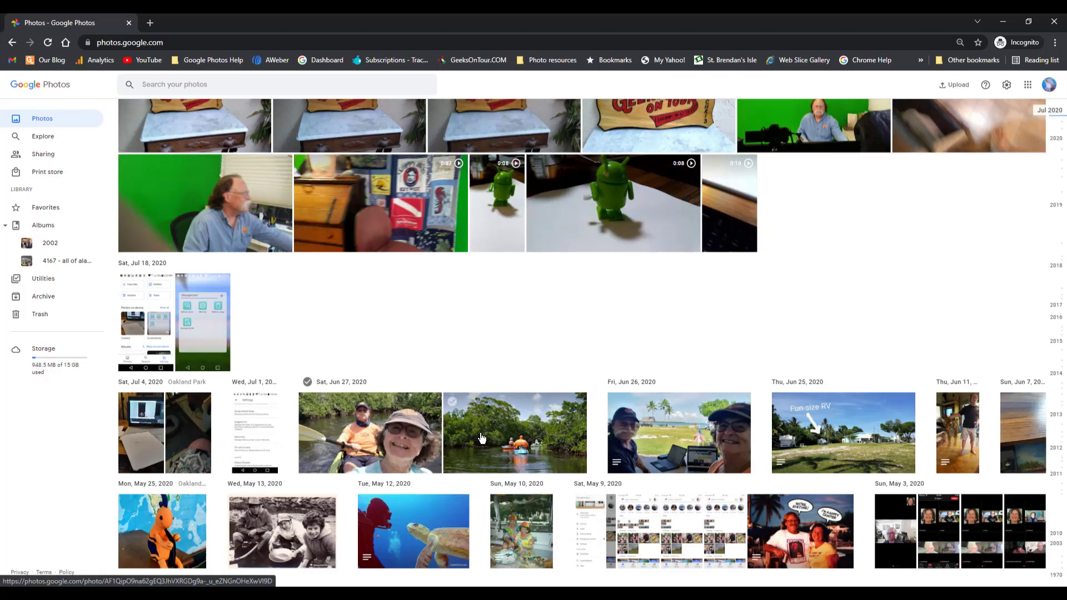
pyautogui.scroll(-7, 534, 438)
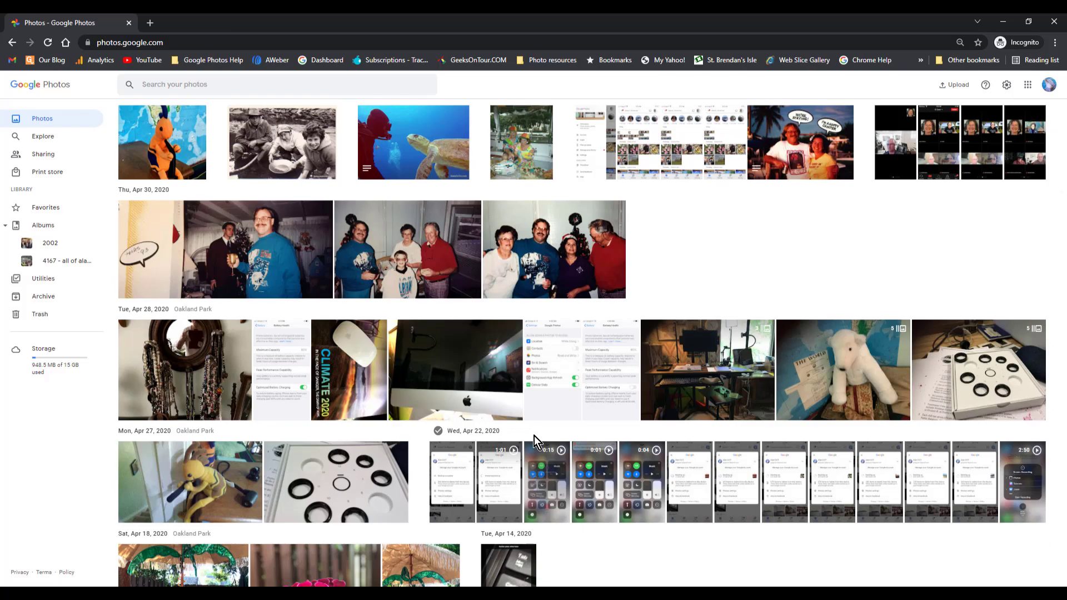
pyautogui.scroll(7, 534, 439)
pyautogui.scroll(10, 534, 434)
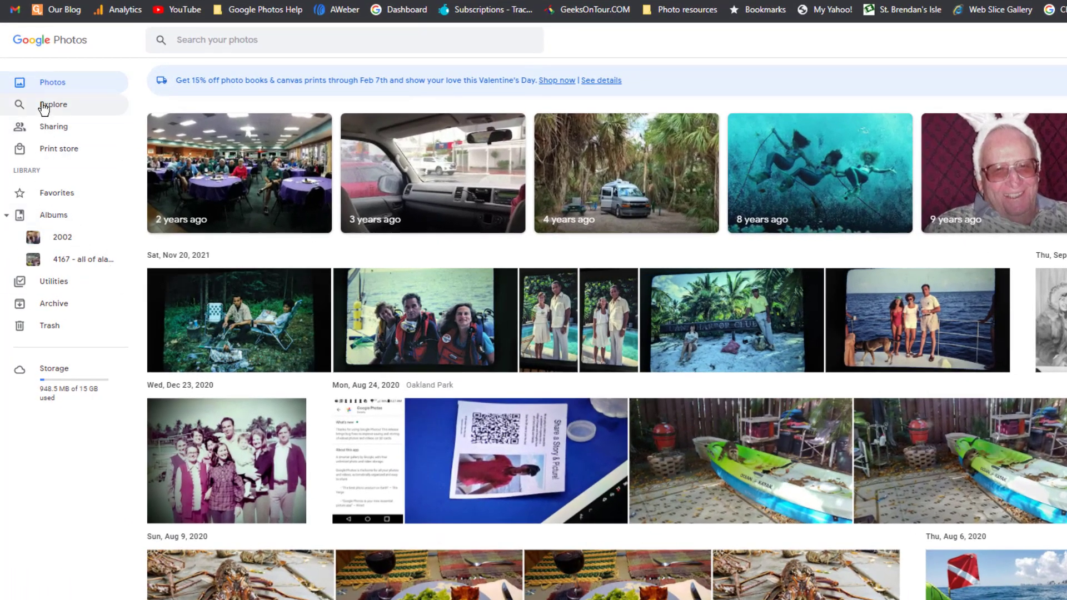
# Open Recently added from Explore and scroll through the Added Today photos
pyautogui.click(44, 107)
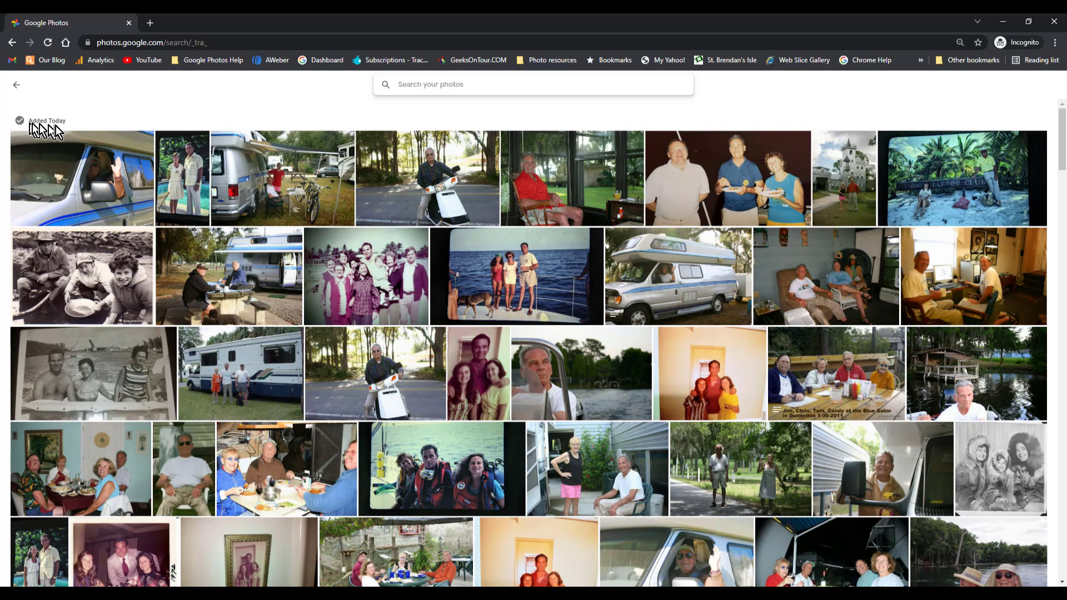
pyautogui.scroll(-7, 232, 266)
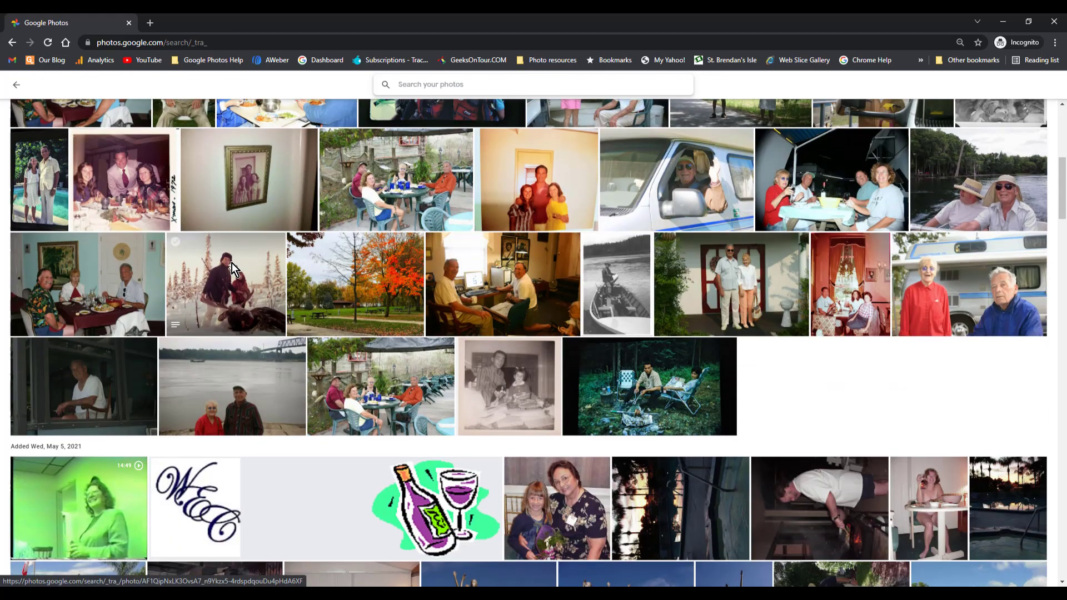
pyautogui.scroll(-4, 232, 262)
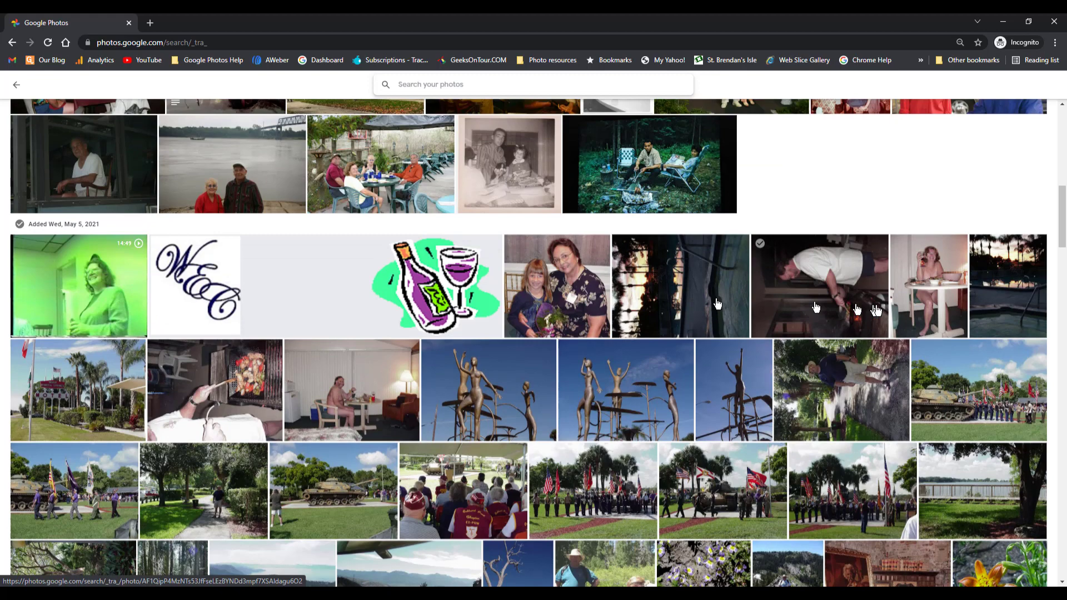
pyautogui.scroll(2, 832, 189)
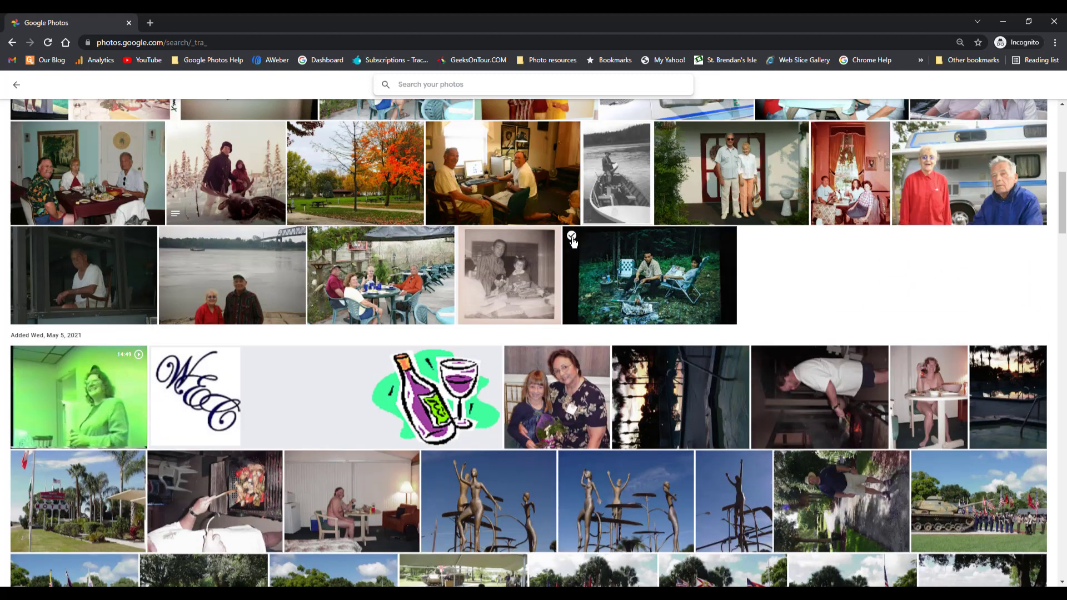
# Range-select all 52 Added Today photos, from the campsite photo up to the first
pyautogui.click(571, 236)
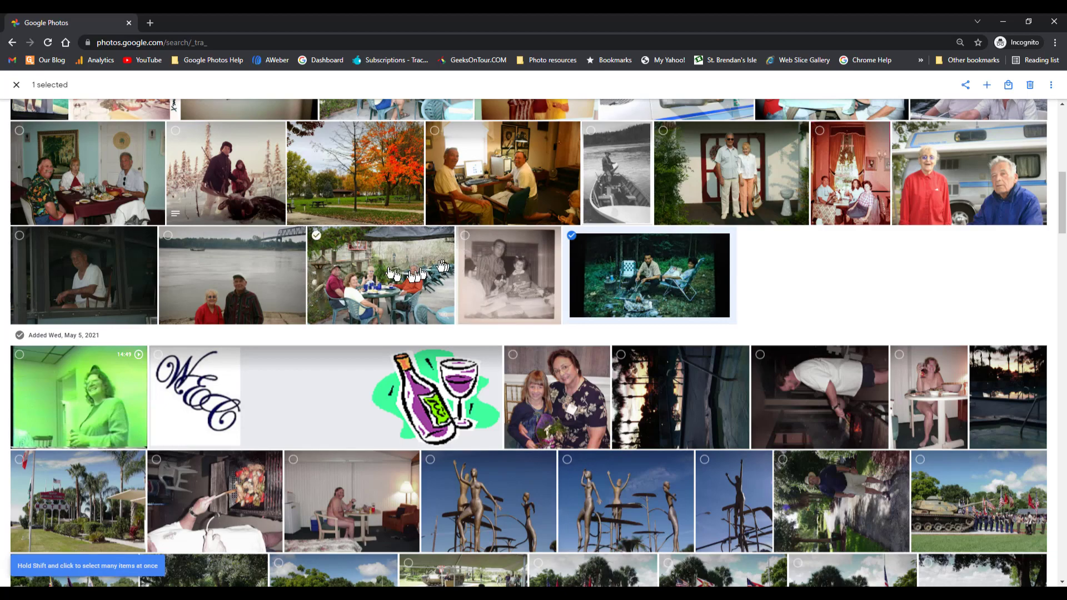
pyautogui.scroll(4, 391, 266)
pyautogui.scroll(1, 391, 263)
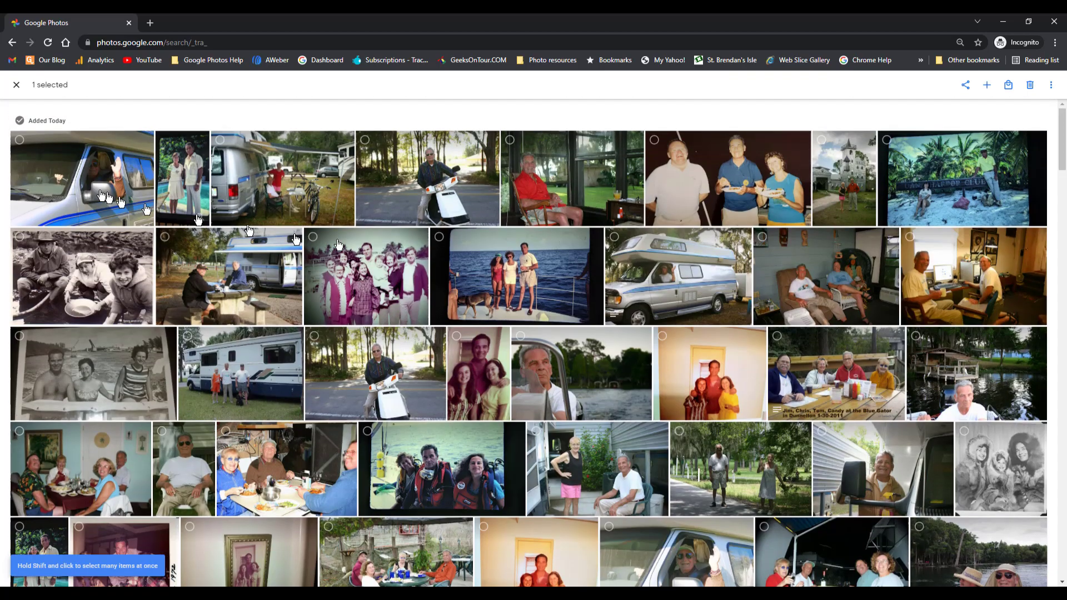
pyautogui.press('shift')
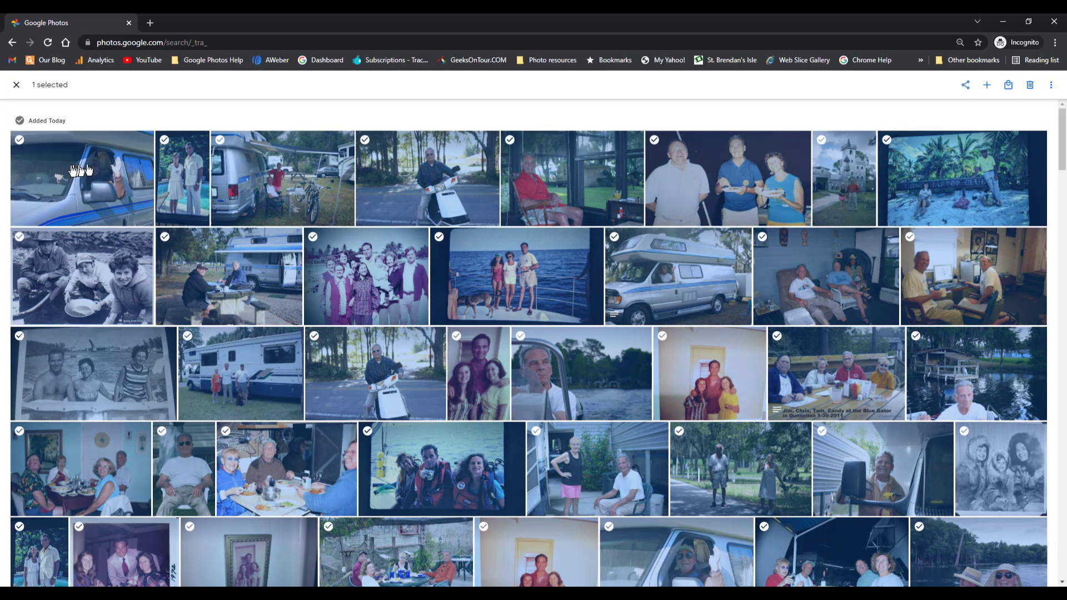
pyautogui.keyDown('shift'); pyautogui.click(72, 170); pyautogui.keyUp('shift')
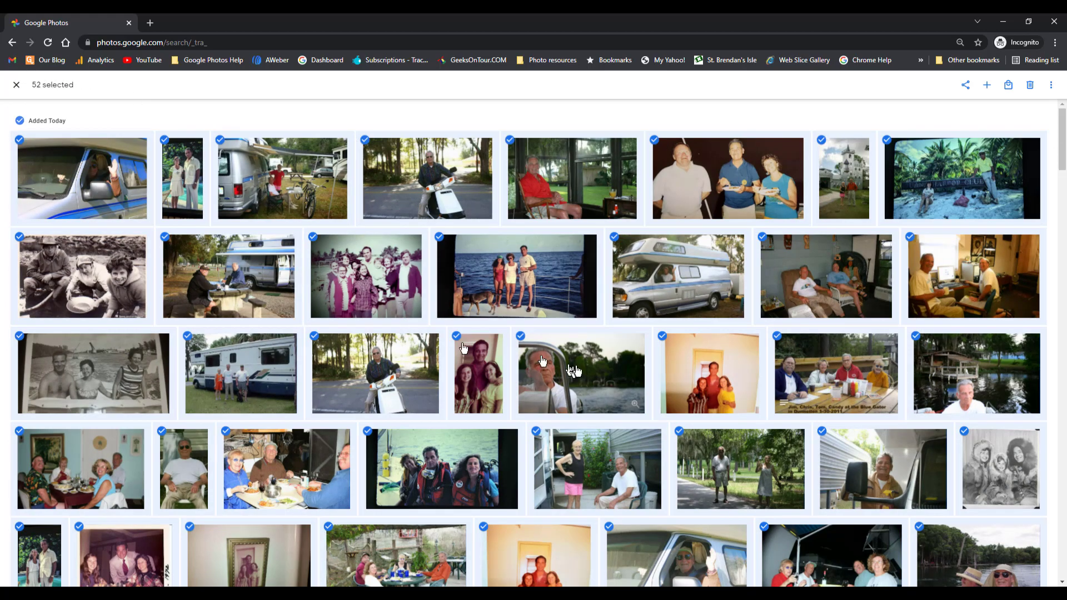
pyautogui.scroll(-3, 575, 371)
pyautogui.scroll(-3, 504, 328)
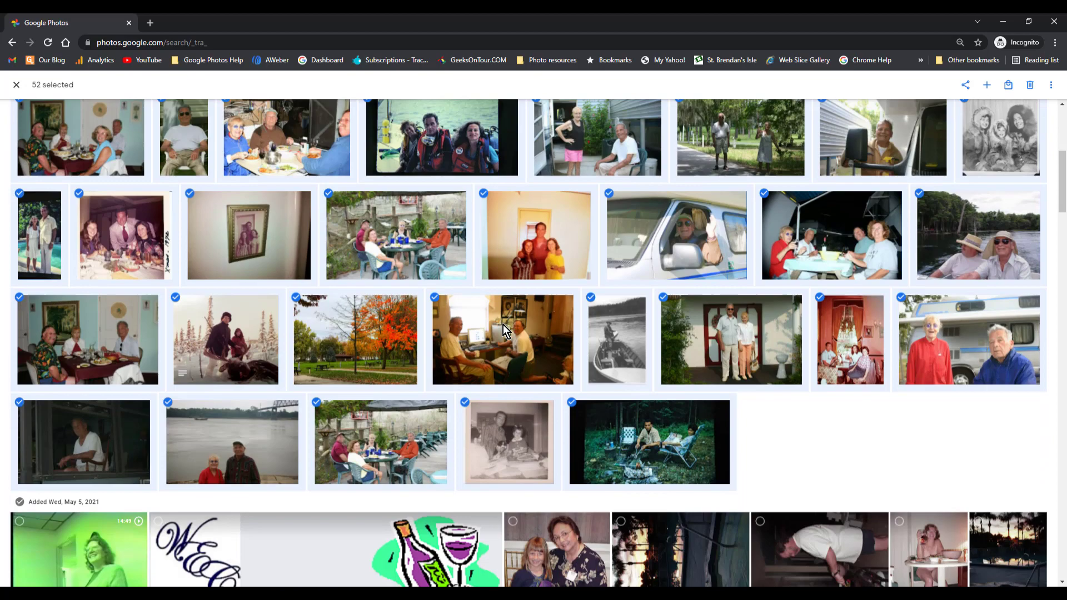
pyautogui.scroll(-2, 502, 324)
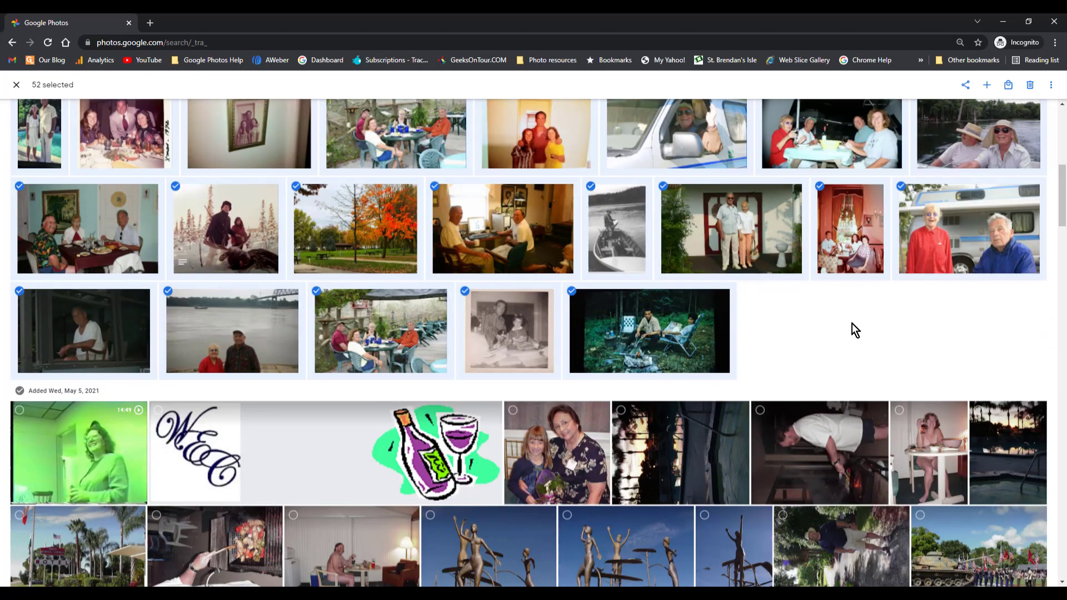
pyautogui.scroll(8, 851, 333)
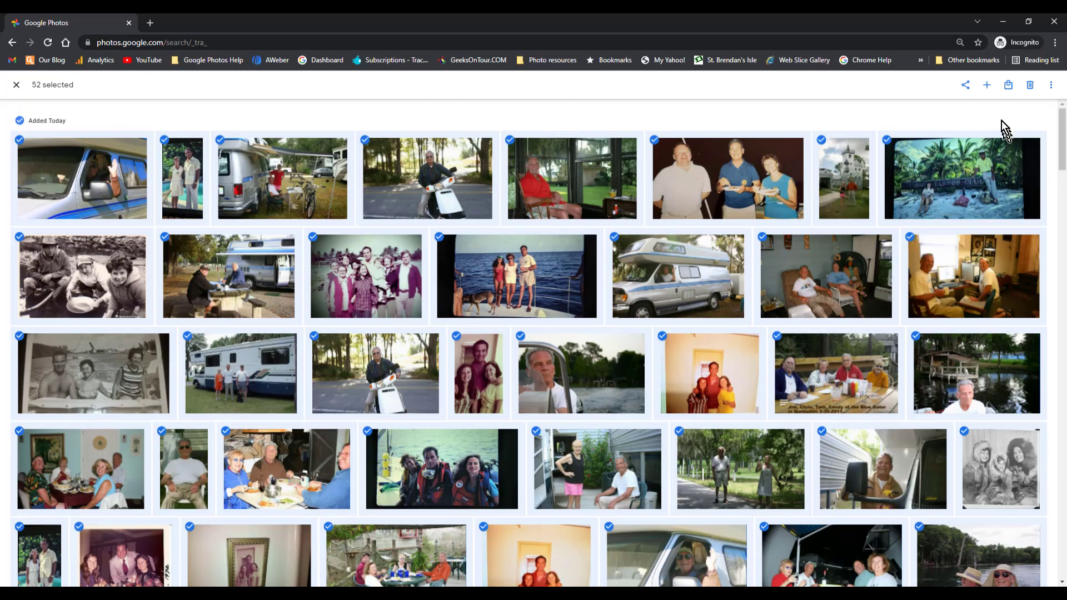
# Make a new album from the 52 selected photos via Create > Album > New album
pyautogui.click(987, 86)
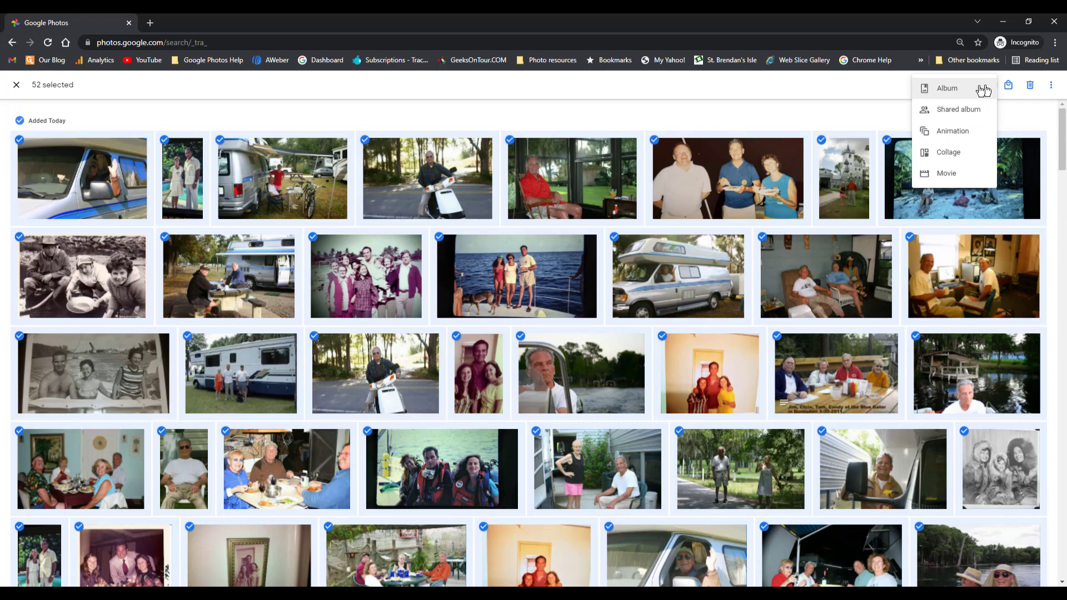
pyautogui.click(940, 89)
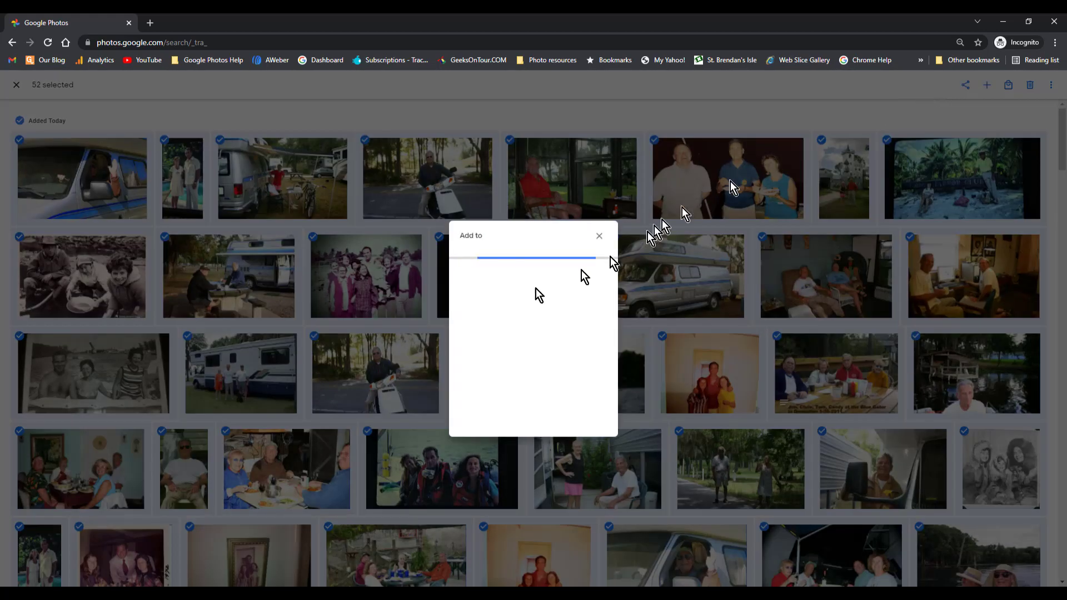
pyautogui.click(507, 270)
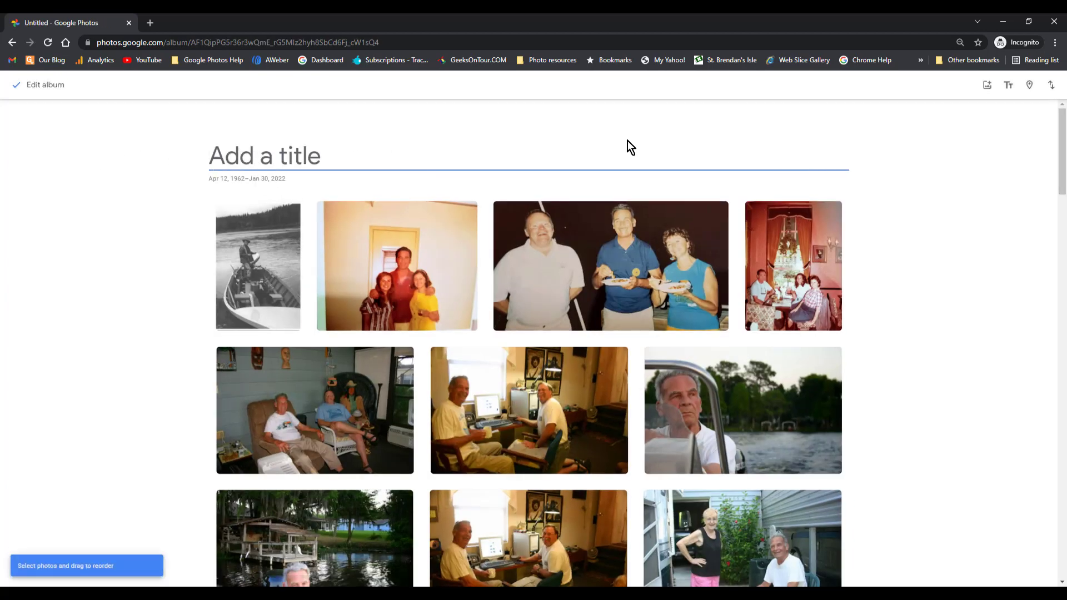
# Type the new album's title naming the pictured person and the sharer, correcting stray letters
pyautogui.write('Photos from')
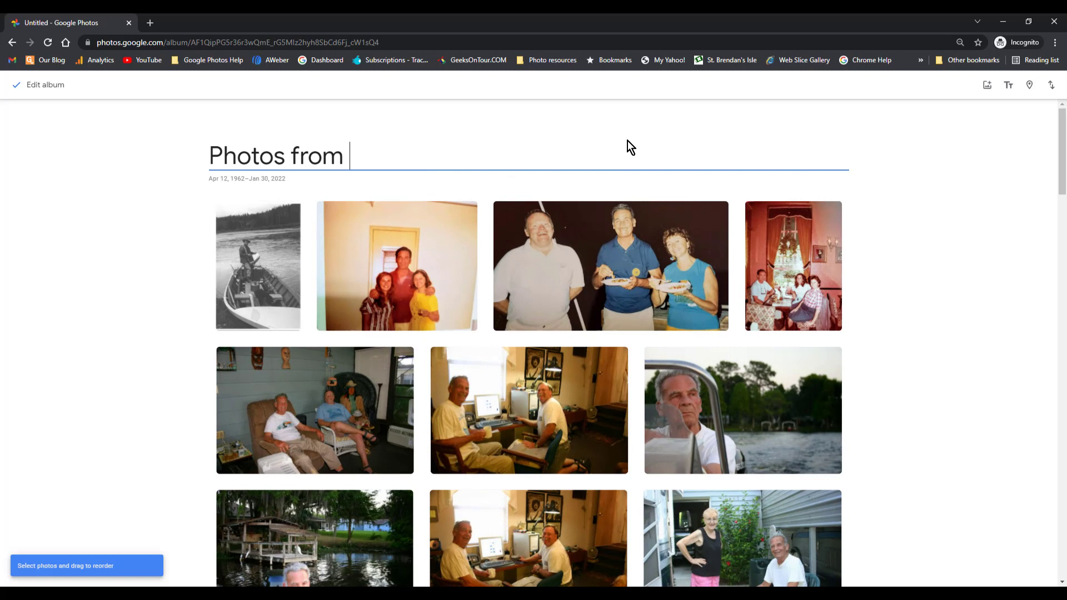
pyautogui.write(' Chris')
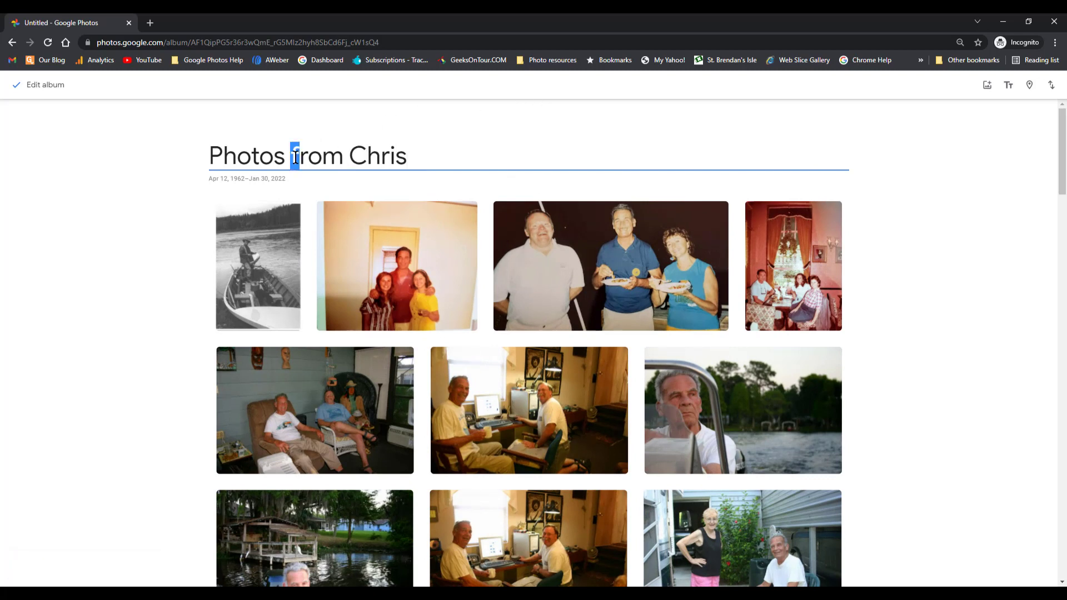
pyautogui.write('of a')
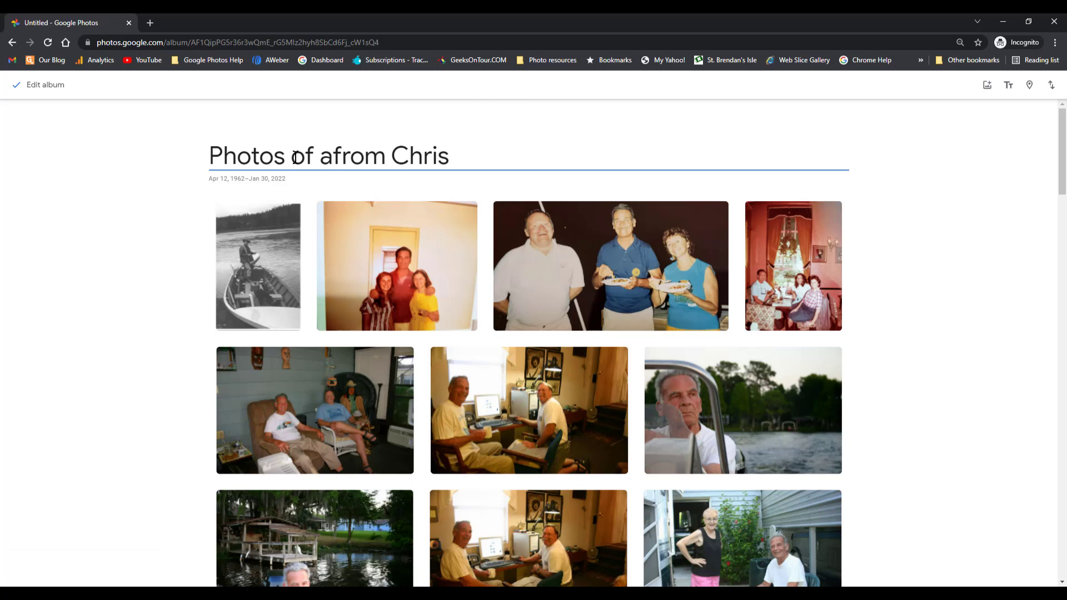
pyautogui.press('BackSpace')
pyautogui.write('Aland')
pyautogui.press('BackSpace')
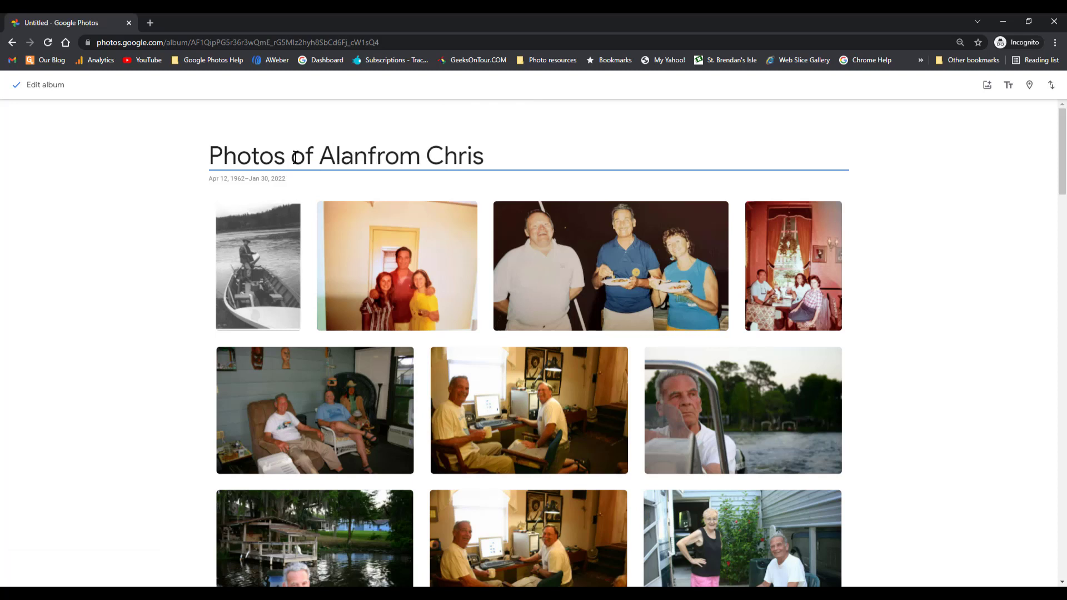